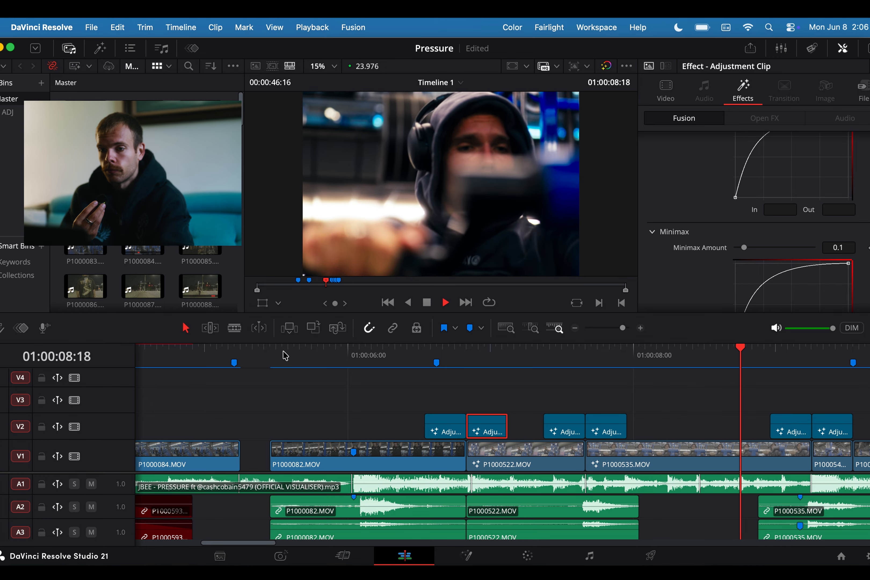
Play through the timeline's transitions and stop shortly before the first adjustment clip above P1000082.MOV
{"action": "key", "text": "space"}
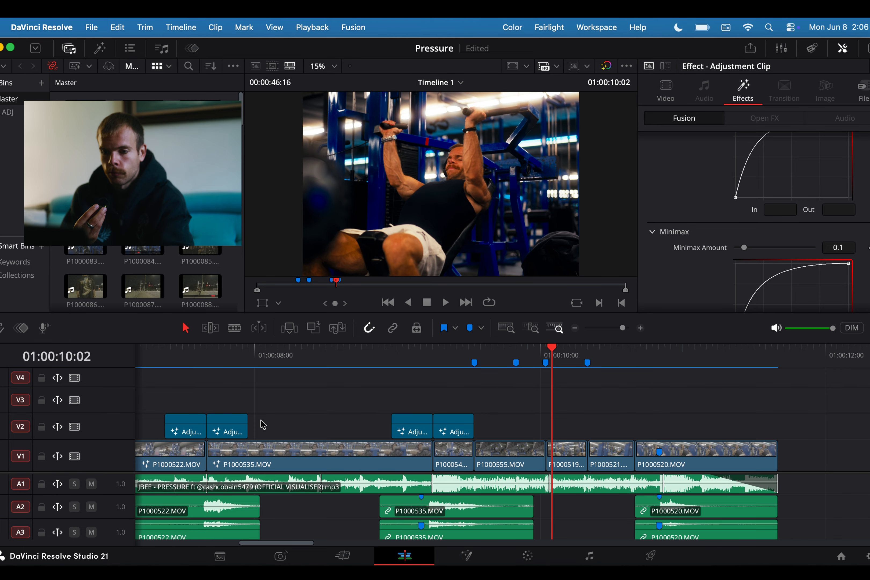
{"action": "scroll", "coordinate": [263, 423], "scroll_direction": "left", "scroll_amount": 10}
{"action": "left_click", "coordinate": [259, 358]}
{"action": "key", "text": "space"}
{"action": "key", "text": "space"}
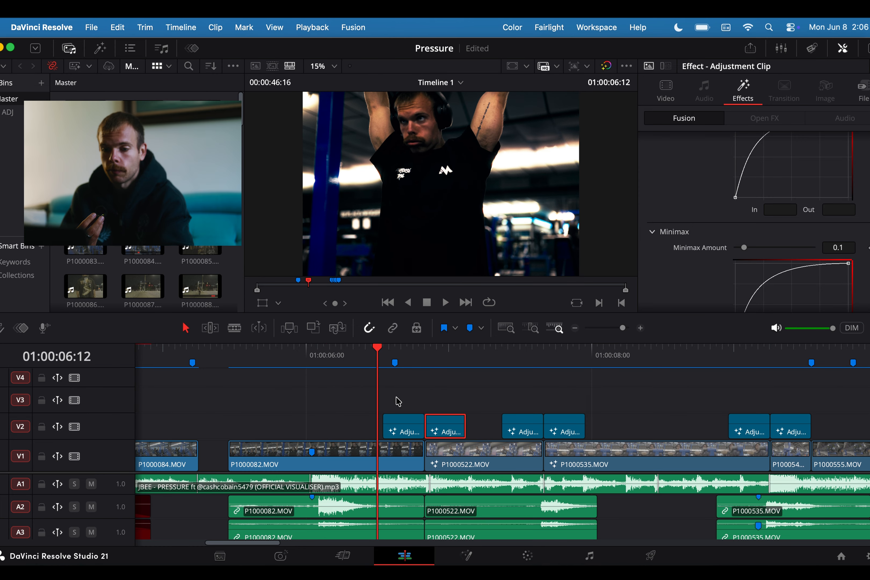
Examine the swipe and minimax settings of the two adjustment clips at the cut between P1000082.MOV and P1000522.MOV
{"action": "left_click", "coordinate": [403, 422]}
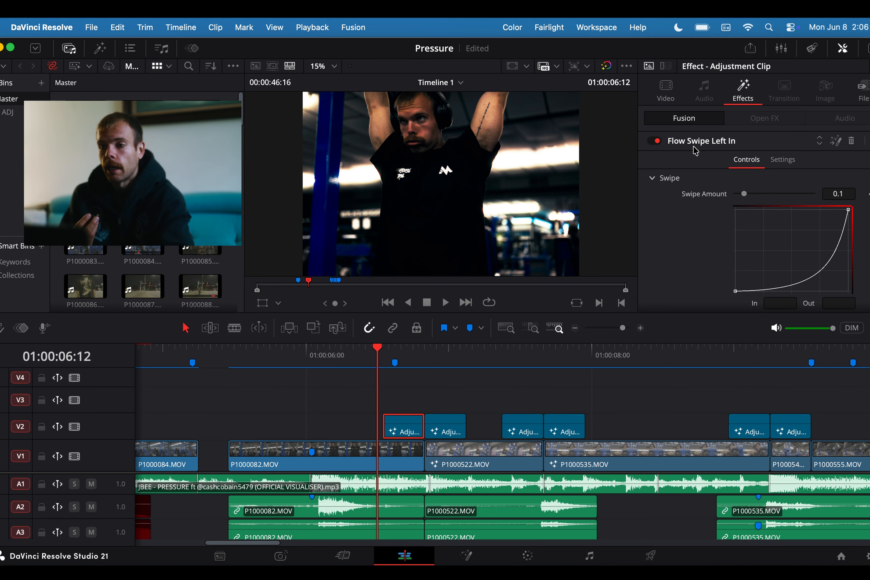
{"action": "left_click", "coordinate": [438, 435]}
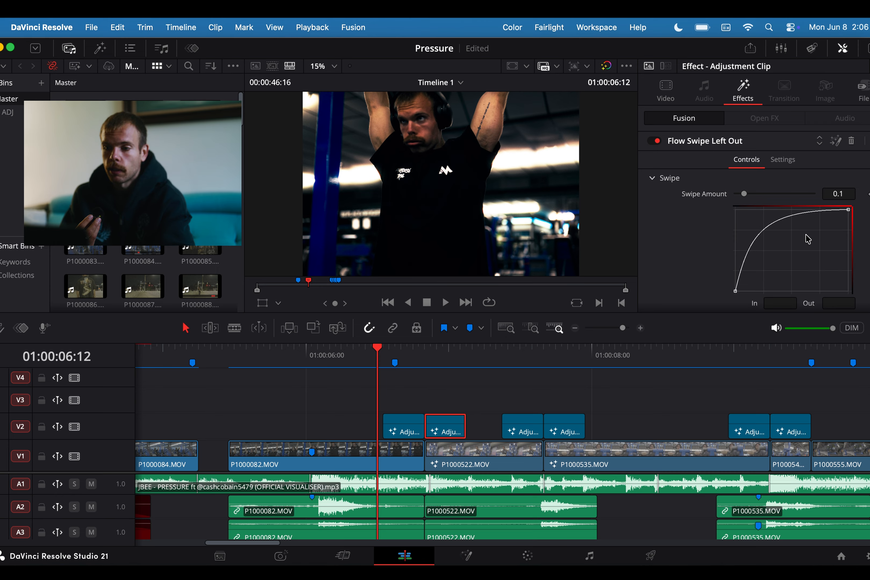
{"action": "scroll", "coordinate": [672, 256], "scroll_direction": "down", "scroll_amount": 5}
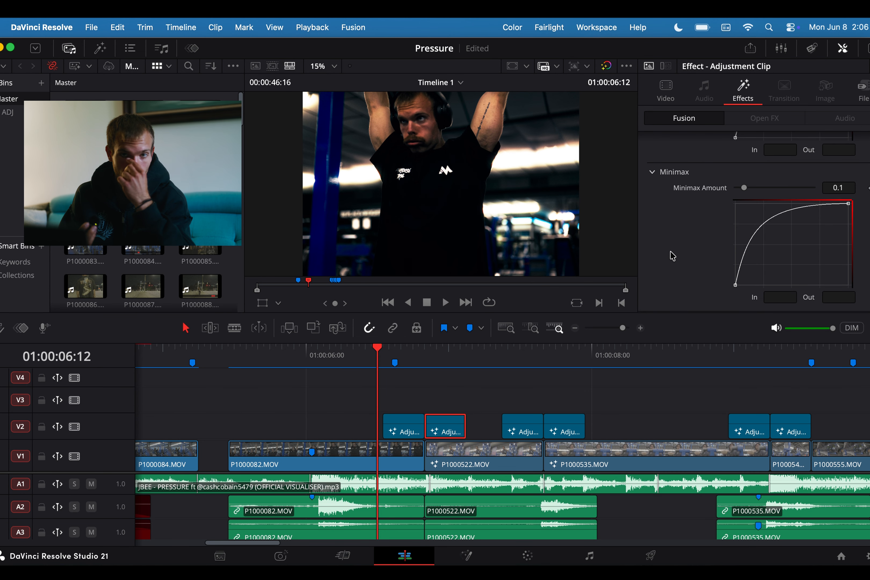
{"action": "scroll", "coordinate": [692, 227], "scroll_direction": "up", "scroll_amount": 5}
{"action": "scroll", "coordinate": [693, 226], "scroll_direction": "down", "scroll_amount": 2}
{"action": "scroll", "coordinate": [692, 226], "scroll_direction": "down", "scroll_amount": 7}
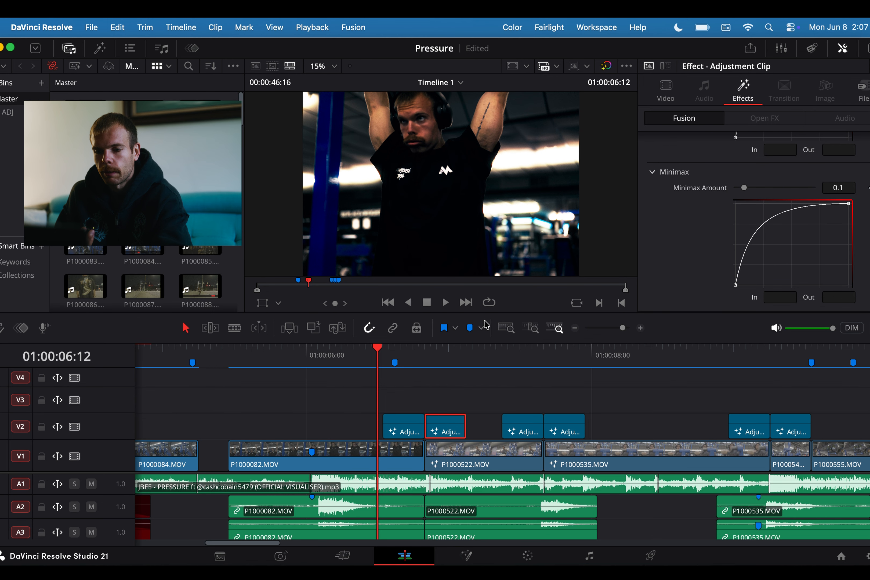
Open clip P1000522.MOV in the Fusion page and move the playhead to frame 3
{"action": "left_click", "coordinate": [484, 362]}
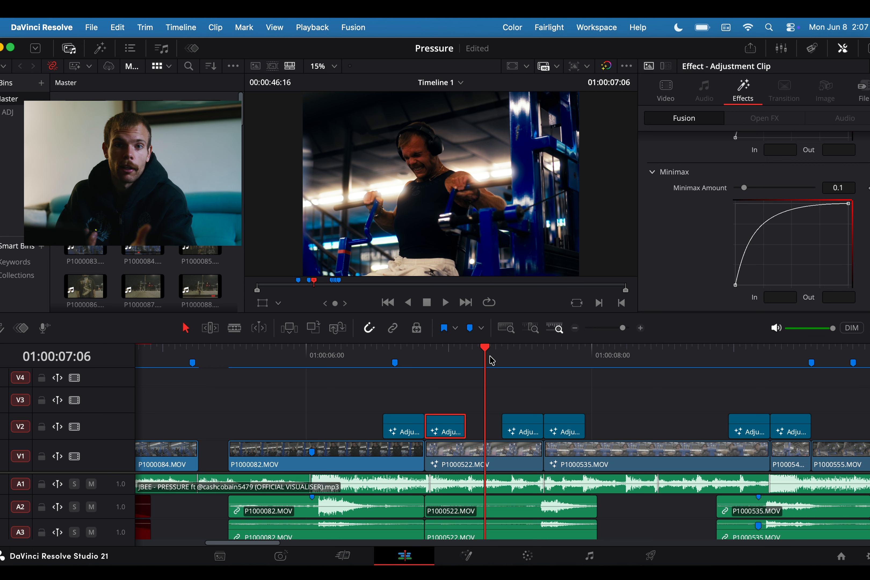
{"action": "left_click", "coordinate": [500, 467]}
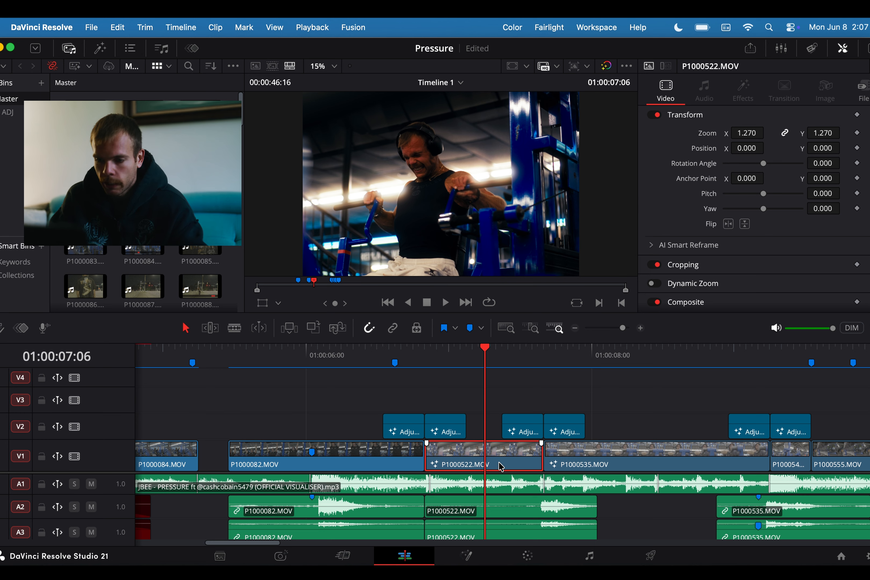
{"action": "left_click", "coordinate": [464, 560]}
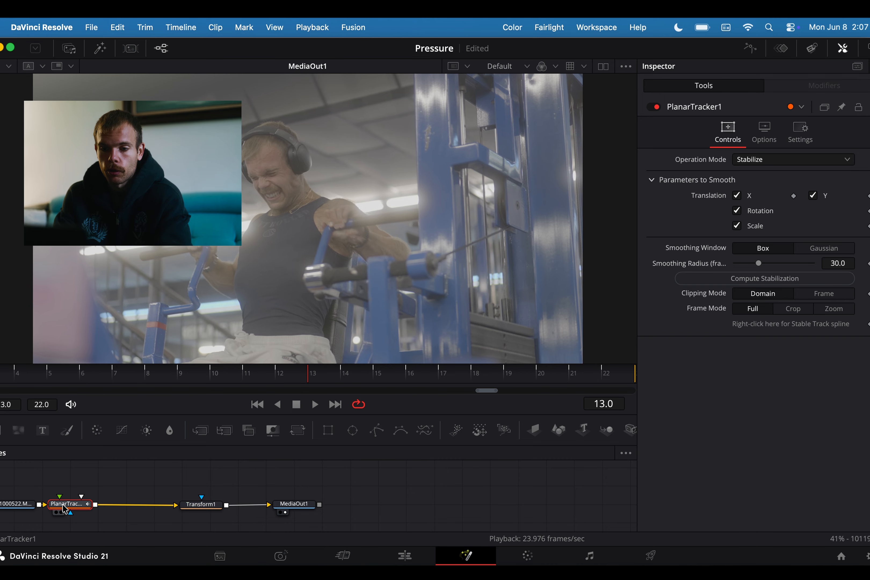
{"action": "left_click_drag", "start_coordinate": [93, 368], "coordinate": [0, 369]}
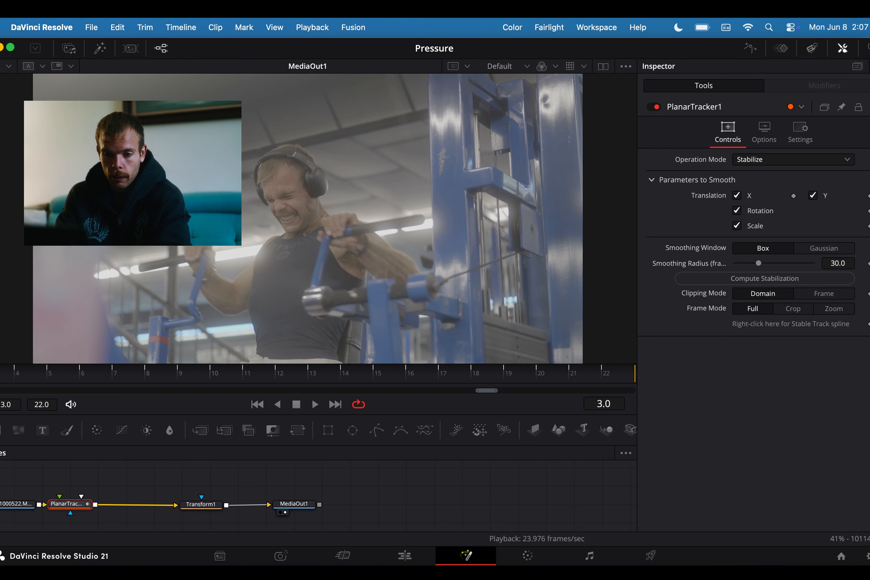
Disconnect the existing PlanarTracker1 and Transform1 nodes from the media input and output, and move them below the node chain
{"action": "left_click", "coordinate": [164, 505]}
{"action": "left_click", "coordinate": [265, 505]}
{"action": "left_click_drag", "start_coordinate": [203, 506], "coordinate": [201, 513]}
{"action": "left_click_drag", "start_coordinate": [83, 505], "coordinate": [93, 525]}
{"action": "left_click", "coordinate": [60, 505]}
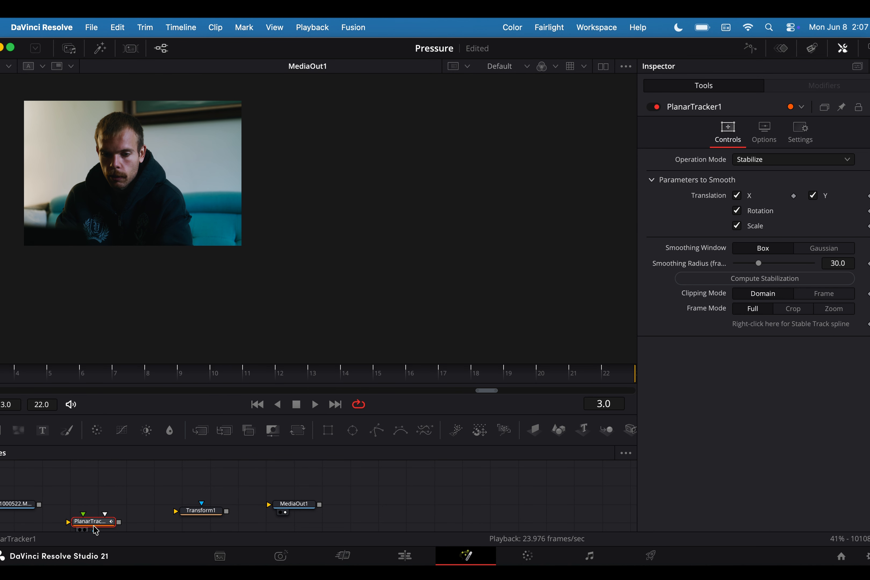
Add a new Planar Tracker after the P1000522.MOV media input and connect its output to MediaOut1
{"action": "mouse_move", "coordinate": [39, 504]}
{"action": "left_mouse_down"}
{"action": "mouse_move", "coordinate": [118, 500]}
{"action": "mouse_move", "coordinate": [42, 500]}
{"action": "left_mouse_up"}
{"action": "left_click", "coordinate": [31, 505]}
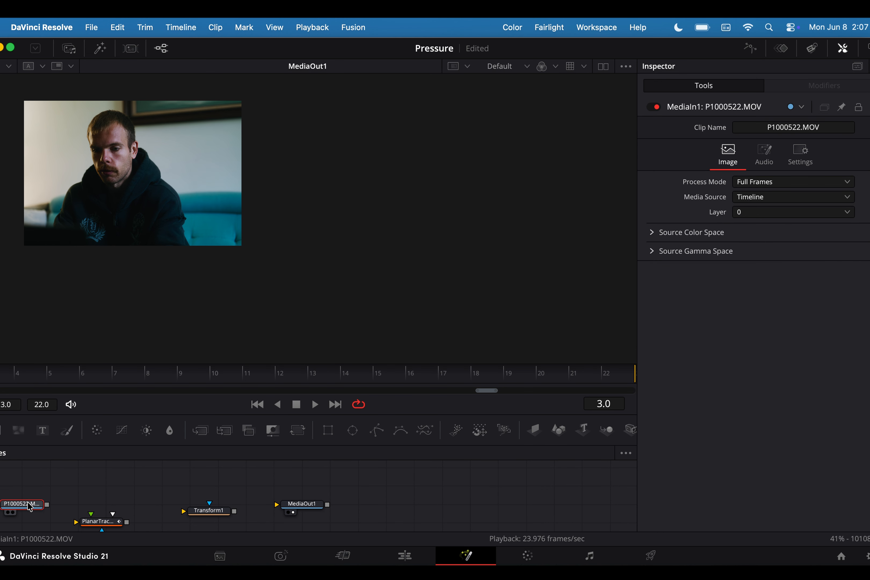
{"action": "key", "text": "shift+space"}
{"action": "type", "text": "pl"}
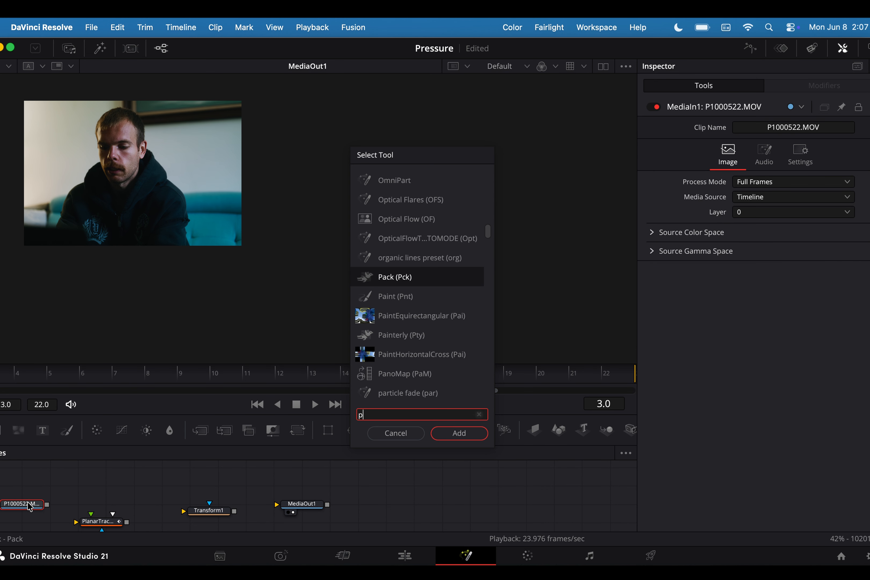
{"action": "left_click", "coordinate": [468, 436]}
{"action": "left_click_drag", "start_coordinate": [90, 504], "coordinate": [289, 509]}
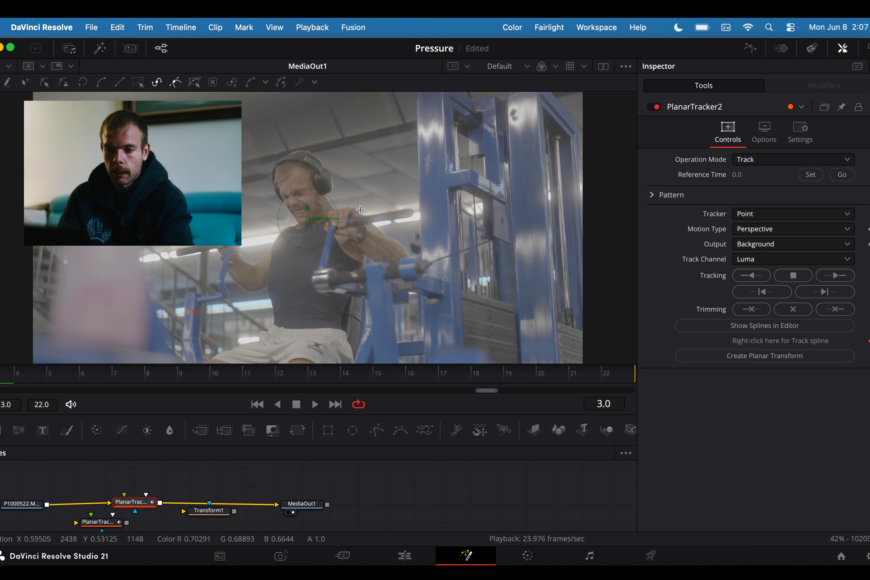
Draw a closed tracking outline around the hand gripping the machine and along the dark handlebar
{"action": "scroll", "coordinate": [360, 210], "scroll_direction": "up", "scroll_amount": 5}
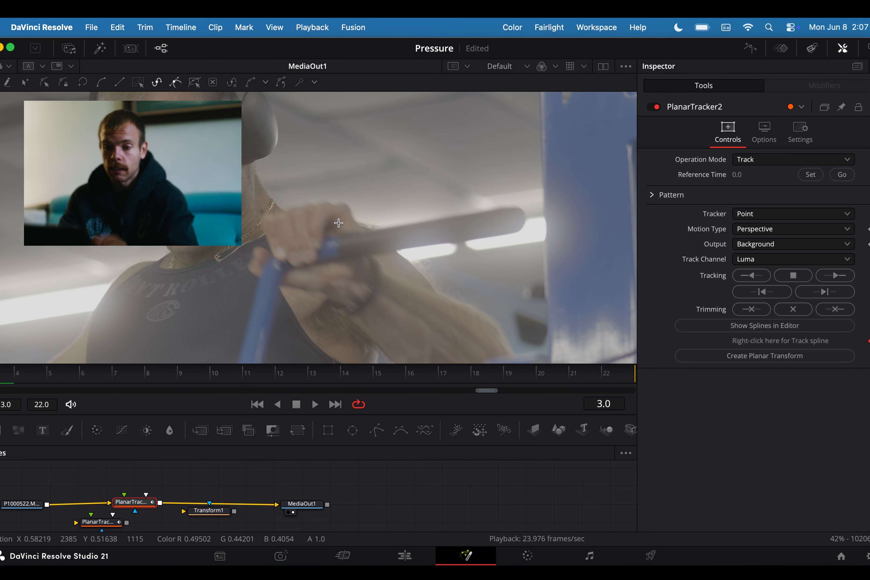
{"action": "left_click_drag", "start_coordinate": [360, 229], "coordinate": [362, 229]}
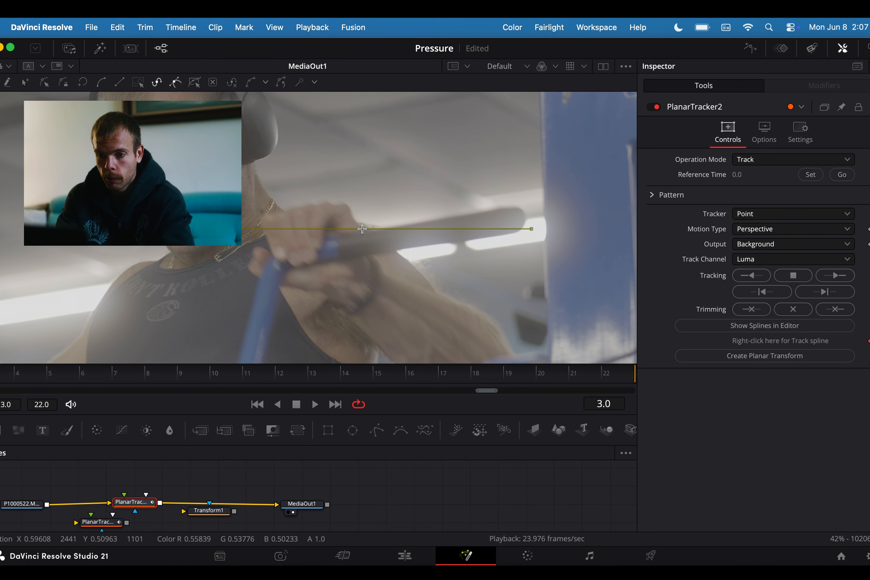
{"action": "left_click", "coordinate": [350, 212]}
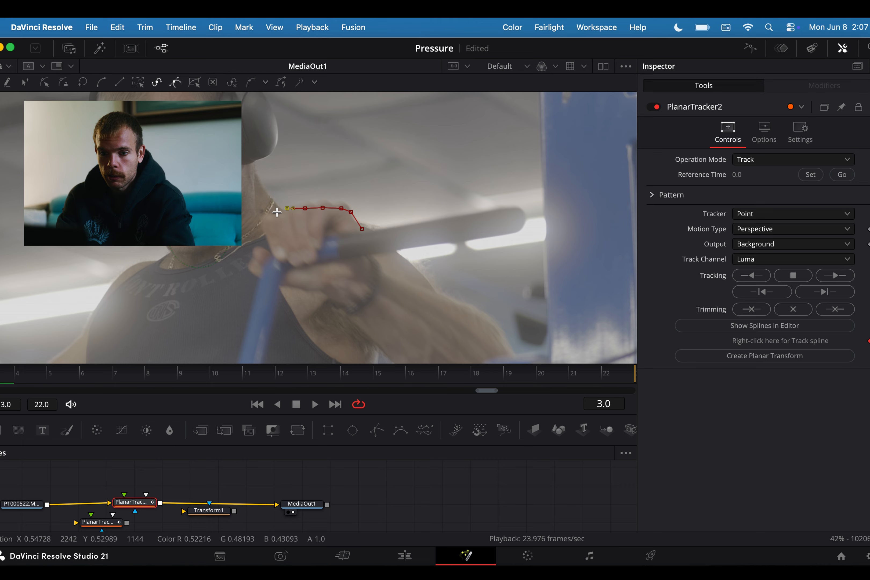
{"action": "left_click", "coordinate": [268, 217]}
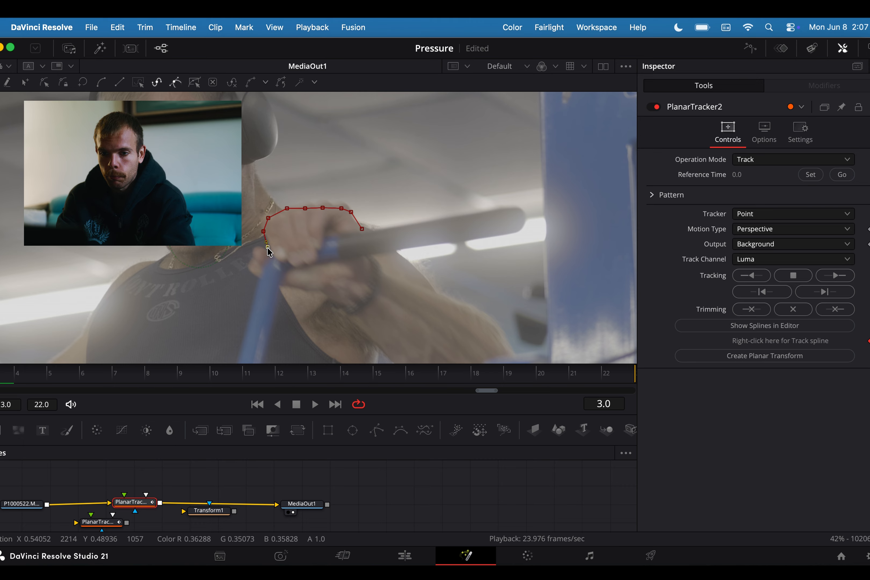
{"action": "left_click", "coordinate": [261, 270]}
{"action": "left_click", "coordinate": [259, 279]}
{"action": "left_click", "coordinate": [289, 270]}
{"action": "left_click", "coordinate": [304, 265]}
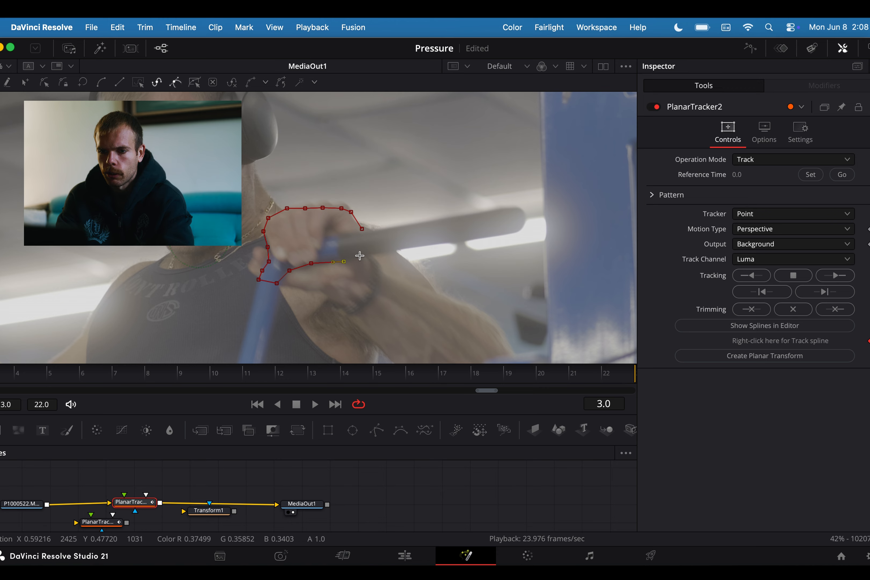
{"action": "left_click", "coordinate": [371, 253]}
{"action": "left_click", "coordinate": [465, 239]}
{"action": "left_click", "coordinate": [496, 235]}
{"action": "left_click", "coordinate": [480, 214]}
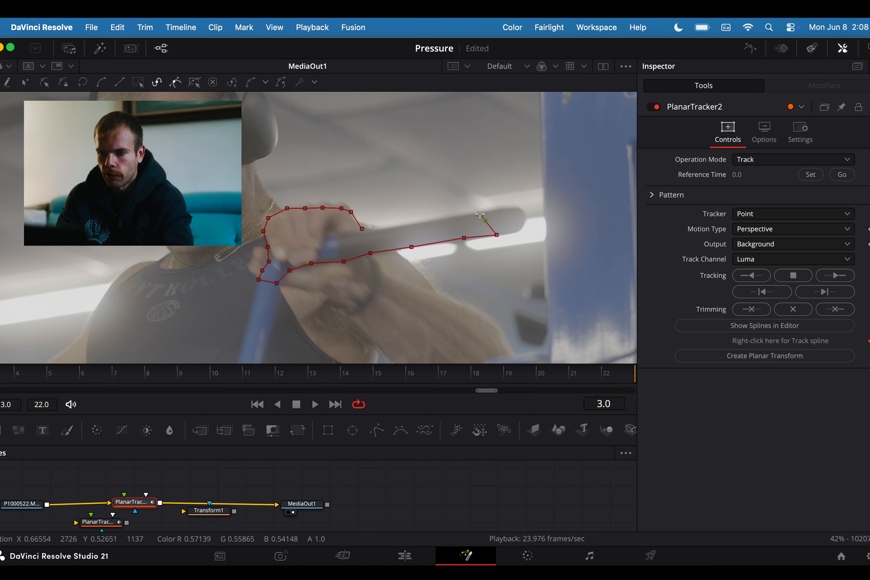
{"action": "left_click", "coordinate": [428, 221]}
{"action": "left_click", "coordinate": [390, 229]}
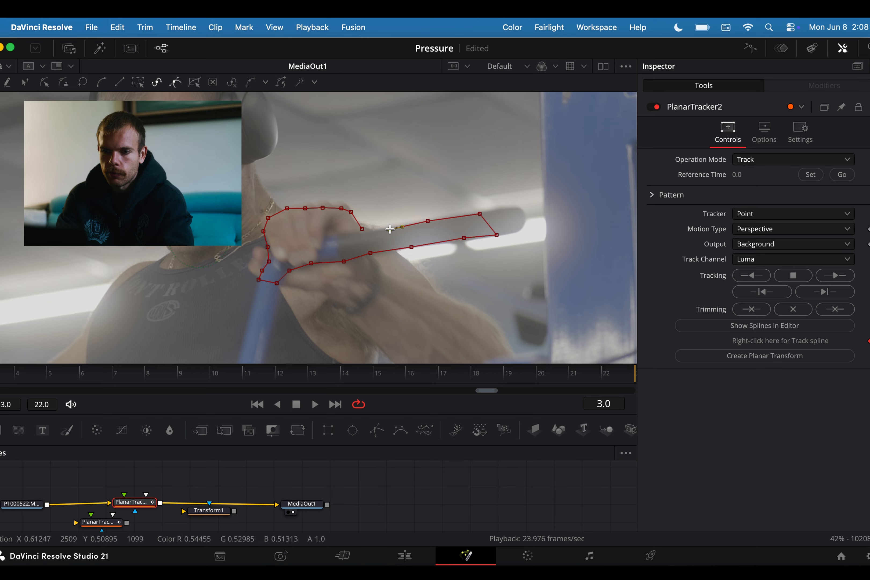
{"action": "left_click", "coordinate": [371, 229]}
{"action": "left_click", "coordinate": [362, 229]}
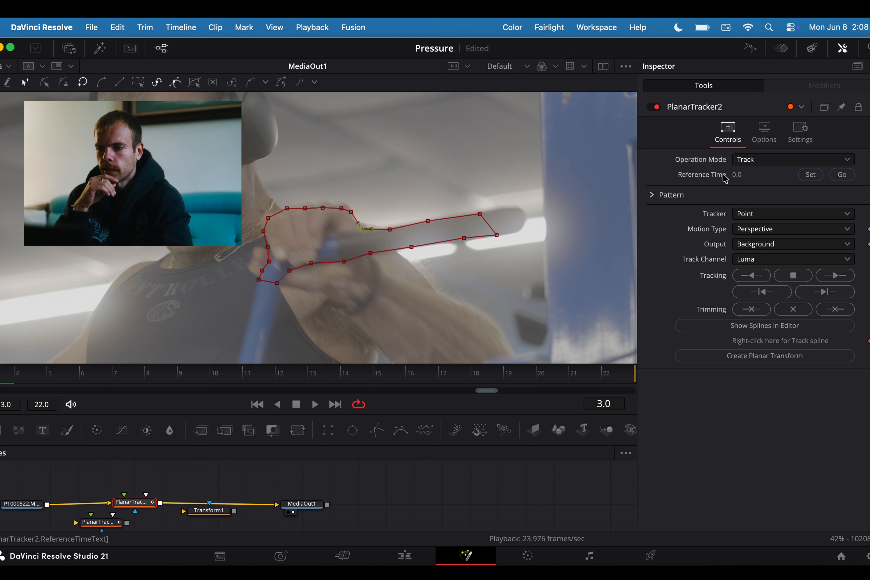
Set the tracker's reference time to frame 3, its tracker type to Hybrid Point/Area and its motion type to Translation
{"action": "left_click", "coordinate": [809, 175]}
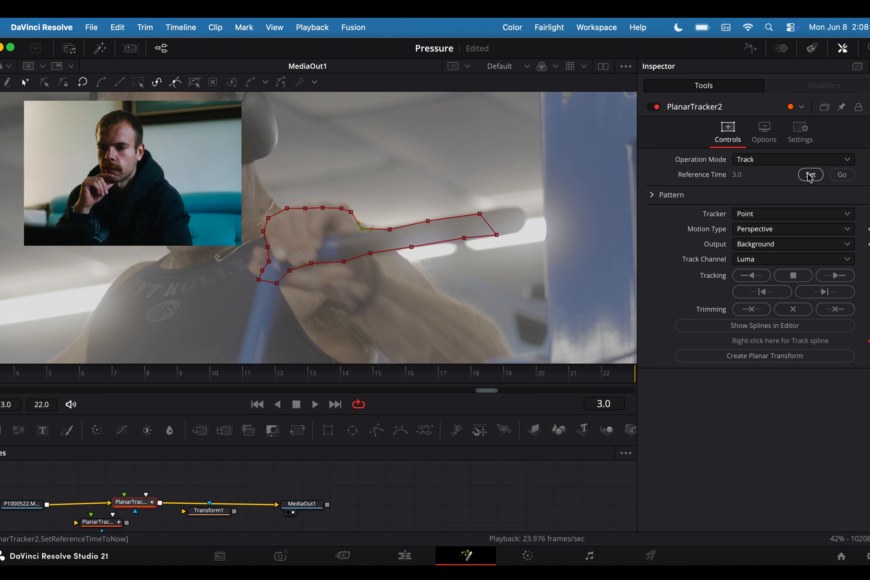
{"action": "left_click", "coordinate": [787, 213]}
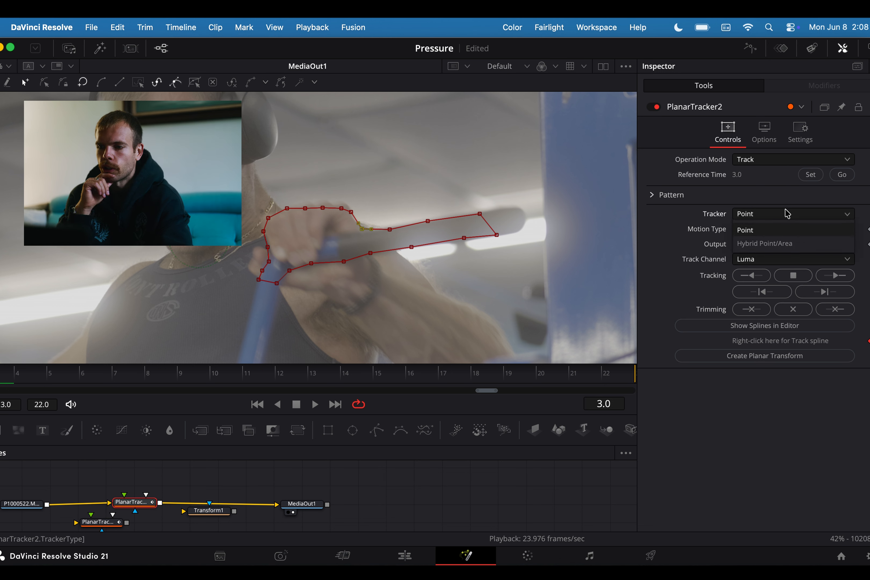
{"action": "left_click", "coordinate": [779, 244]}
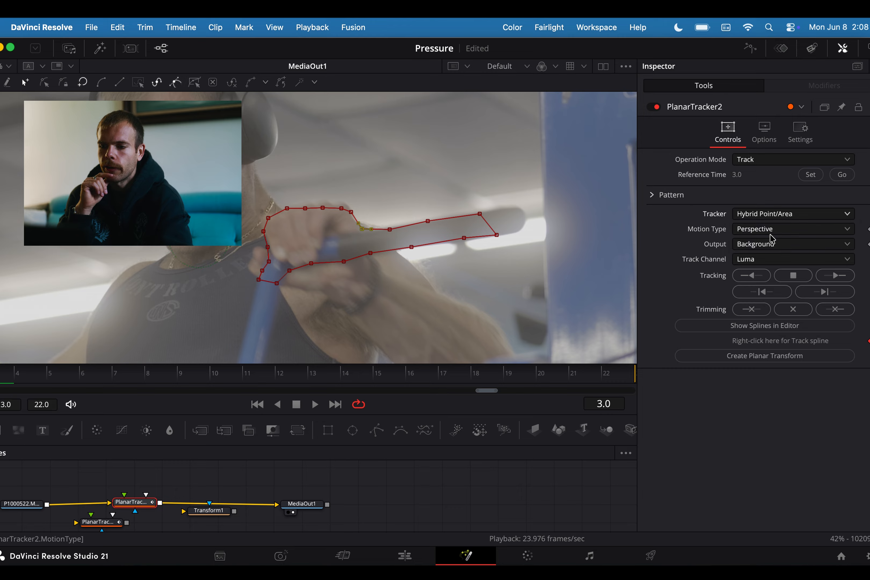
{"action": "left_click", "coordinate": [773, 230]}
{"action": "left_click", "coordinate": [771, 244]}
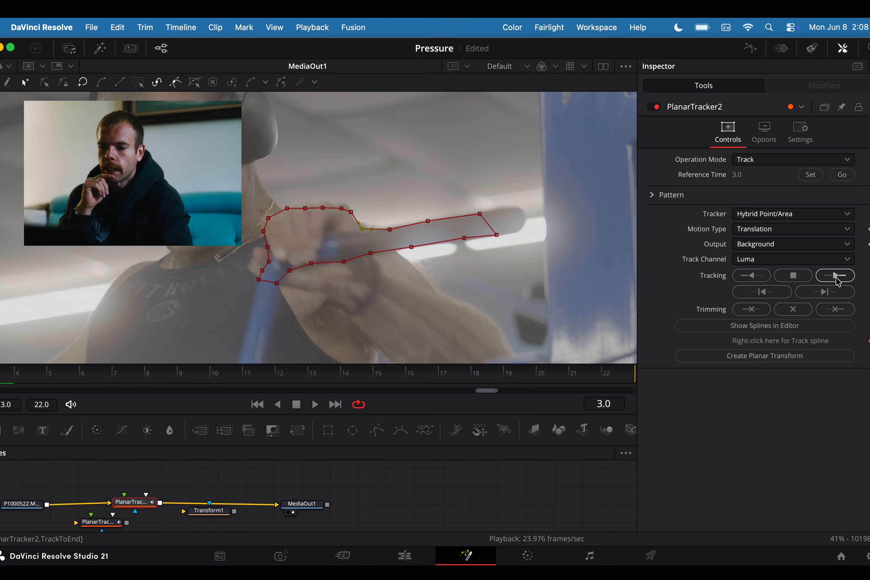
Track the outlined hand and bar forward to the end of the clip and play back the track
{"action": "left_click", "coordinate": [837, 277]}
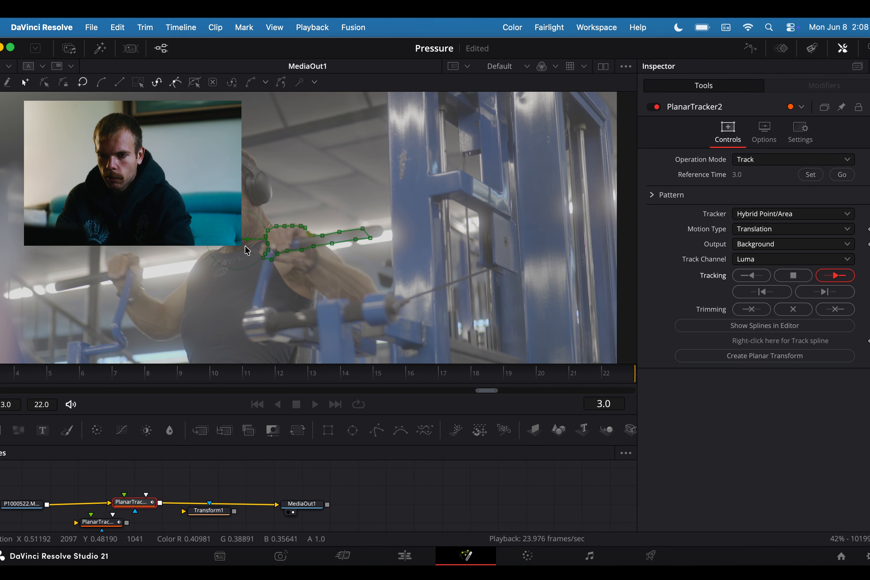
{"action": "left_click", "coordinate": [830, 277]}
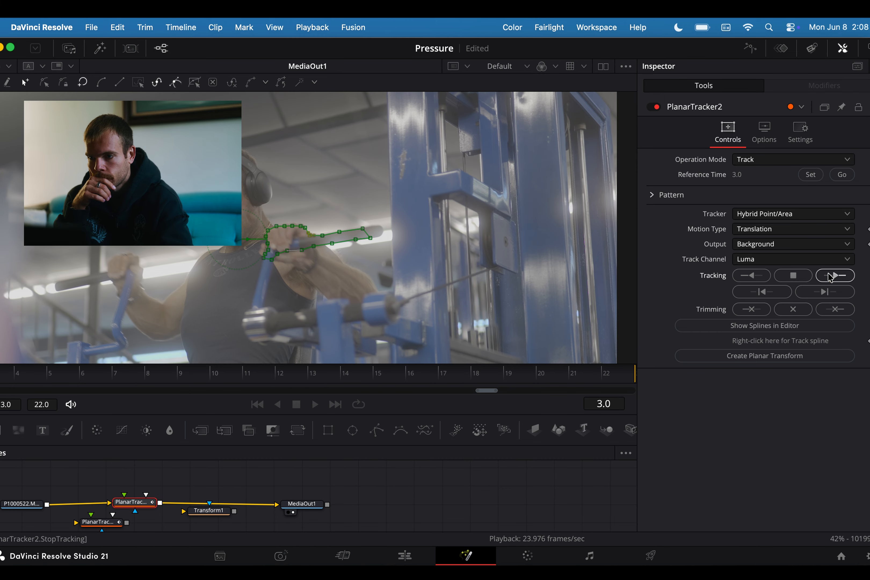
{"action": "left_click", "coordinate": [835, 276]}
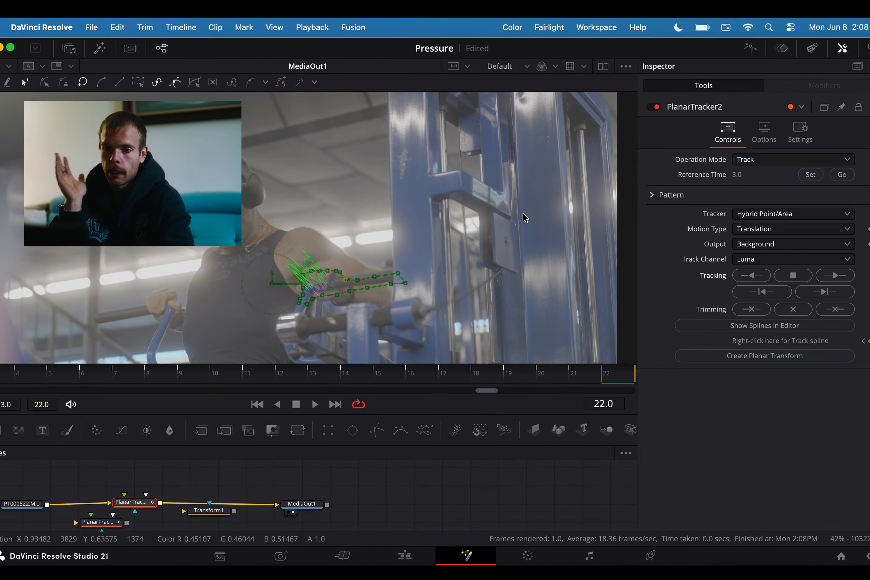
{"action": "scroll", "coordinate": [314, 241], "scroll_direction": "down", "scroll_amount": 2}
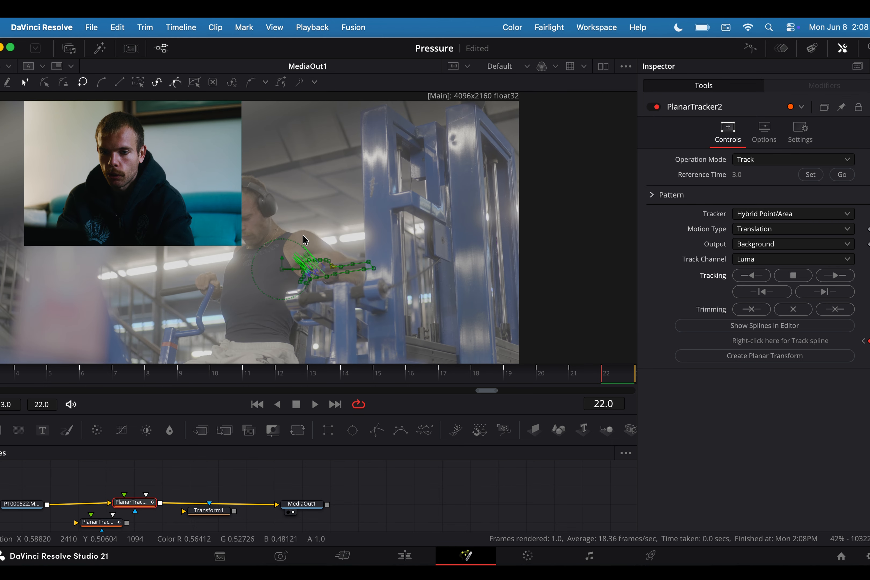
{"action": "key", "text": "space"}
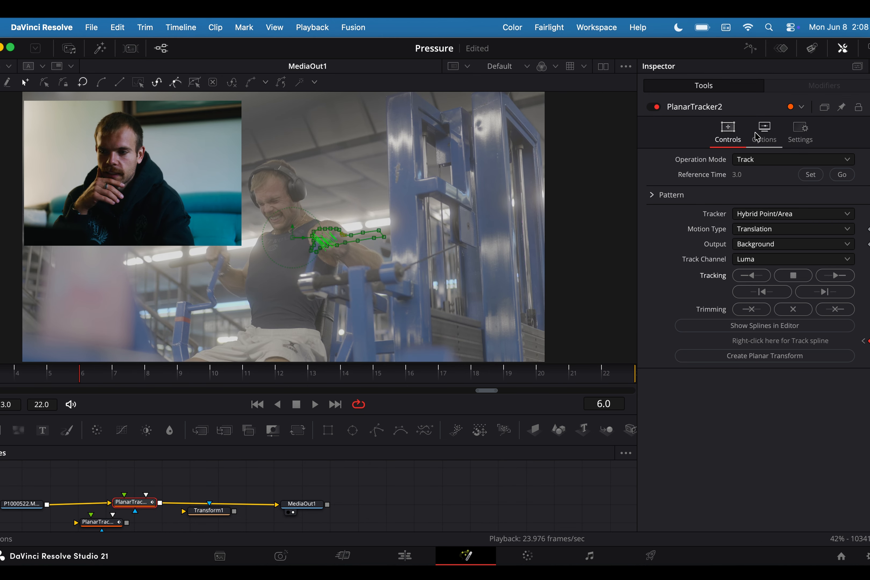
Switch the new tracker's operation mode to Stabilize, play back the stabilized shot and return to frame 3
{"action": "left_click", "coordinate": [756, 161]}
{"action": "left_click", "coordinate": [760, 220]}
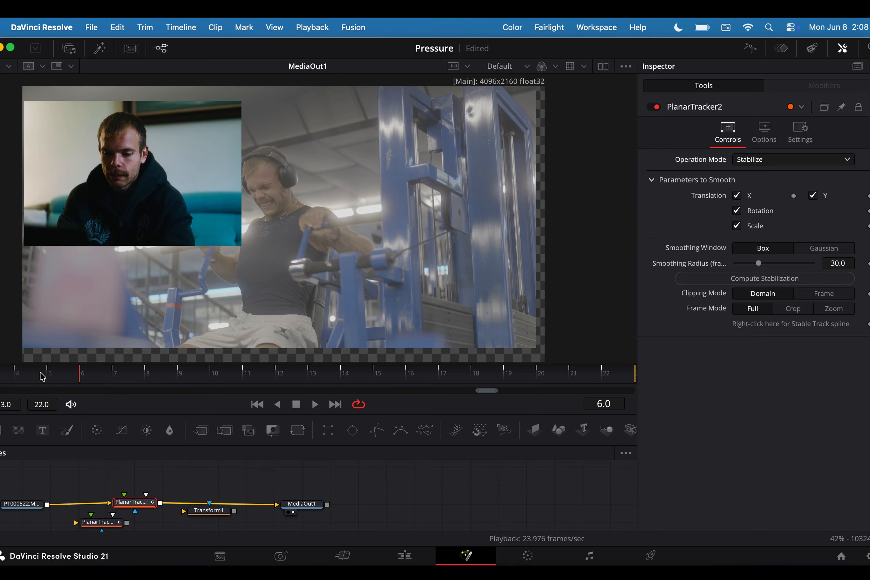
{"action": "scroll", "coordinate": [43, 377], "scroll_direction": "down", "scroll_amount": 3}
{"action": "scroll", "coordinate": [107, 302], "scroll_direction": "down", "scroll_amount": 3}
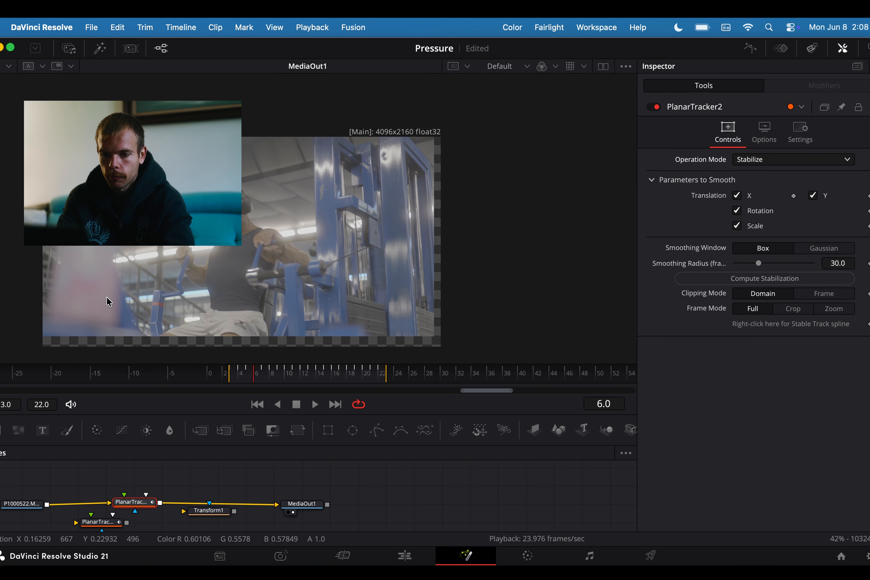
{"action": "scroll", "coordinate": [109, 302], "scroll_direction": "left", "scroll_amount": 1}
{"action": "key", "text": "space"}
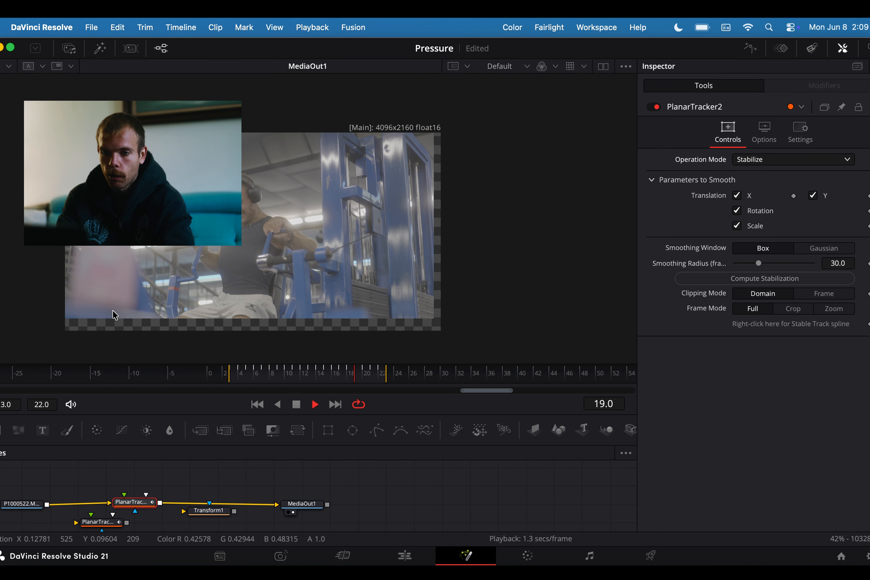
{"action": "key", "text": "space"}
{"action": "left_click", "coordinate": [243, 378]}
{"action": "left_click_drag", "start_coordinate": [244, 380], "coordinate": [233, 380]}
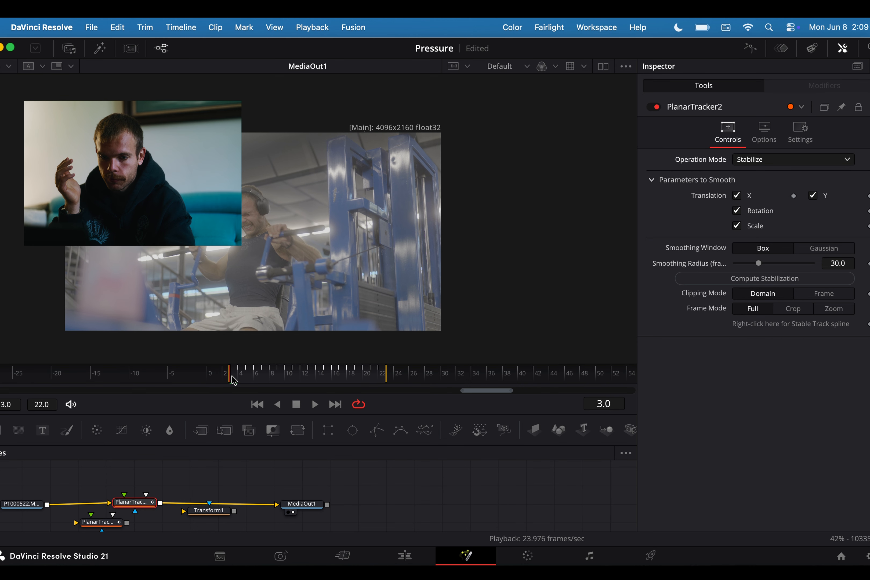
Insert the existing Transform1 node between the stabilizing planar tracker and MediaOut1, and play back the reframed shot from frame 3
{"action": "left_click_drag", "start_coordinate": [238, 505], "coordinate": [220, 505]}
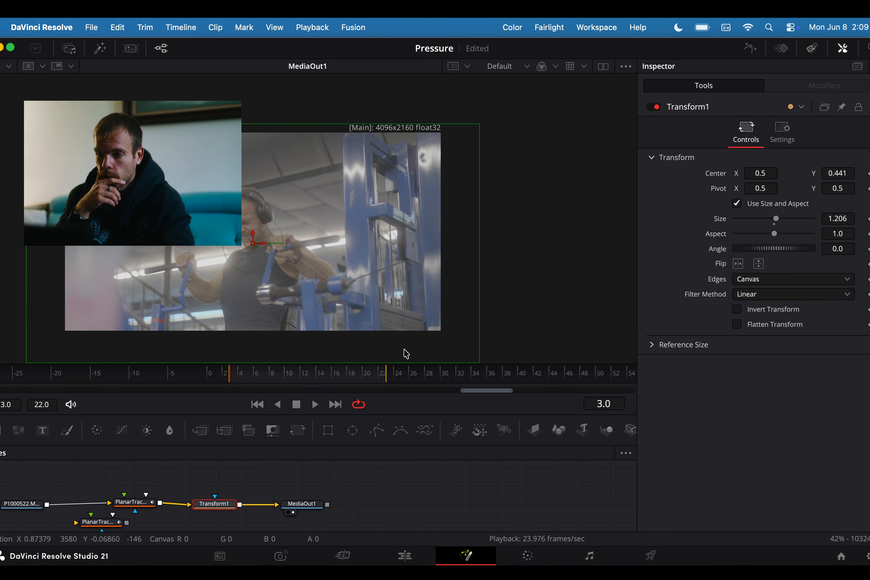
{"action": "left_click_drag", "start_coordinate": [317, 377], "coordinate": [244, 375]}
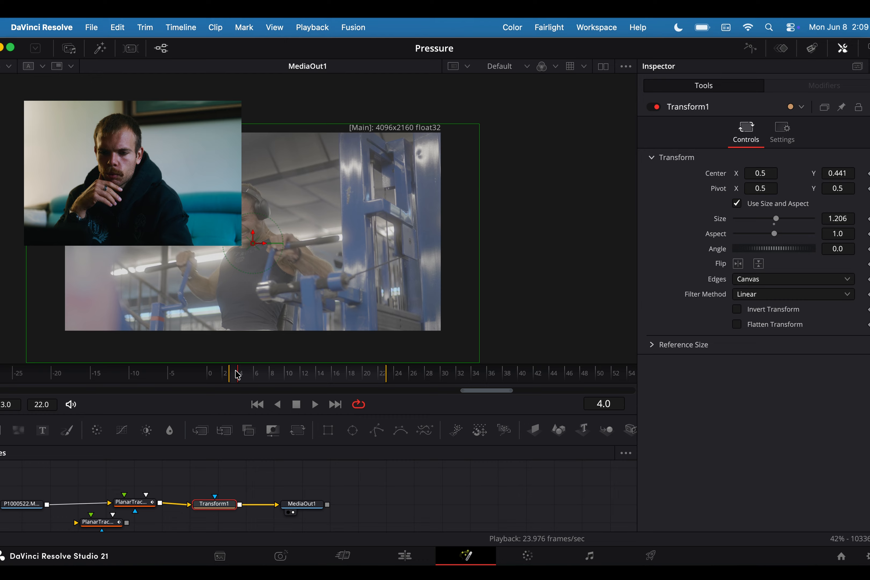
{"action": "left_click_drag", "start_coordinate": [238, 377], "coordinate": [231, 377]}
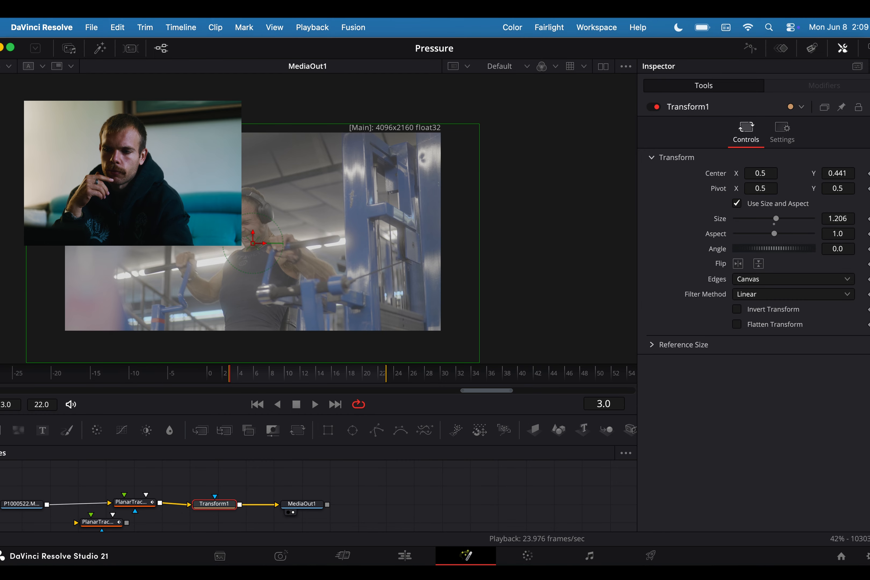
{"action": "key", "text": "space"}
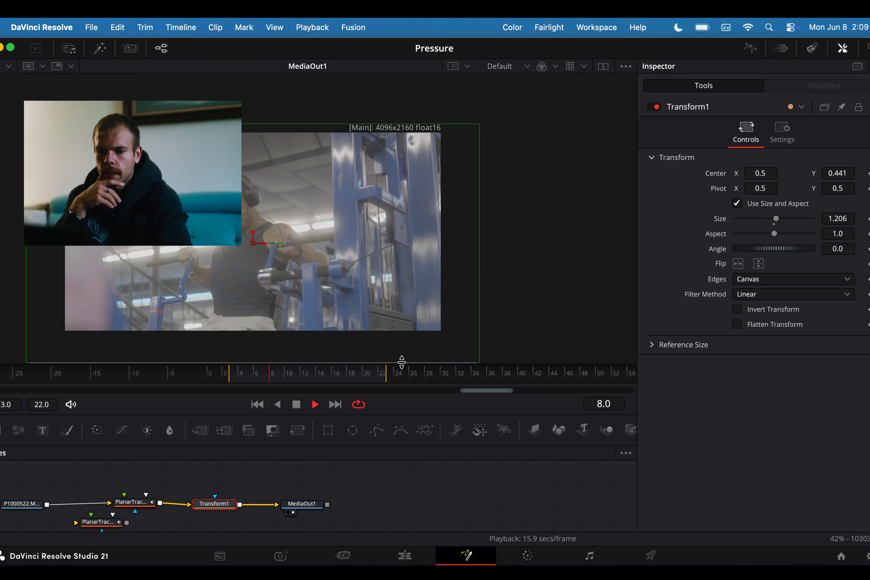
{"action": "key", "text": "space"}
Return to the edit timeline and play back the stabilized P1000522.MOV clip with the cuts around it
{"action": "left_click", "coordinate": [404, 555]}
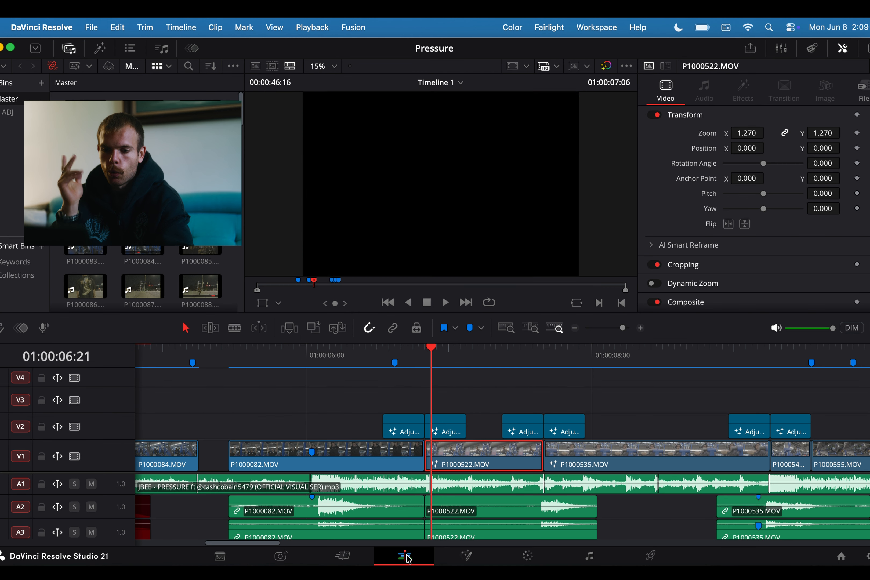
{"action": "left_click", "coordinate": [361, 354]}
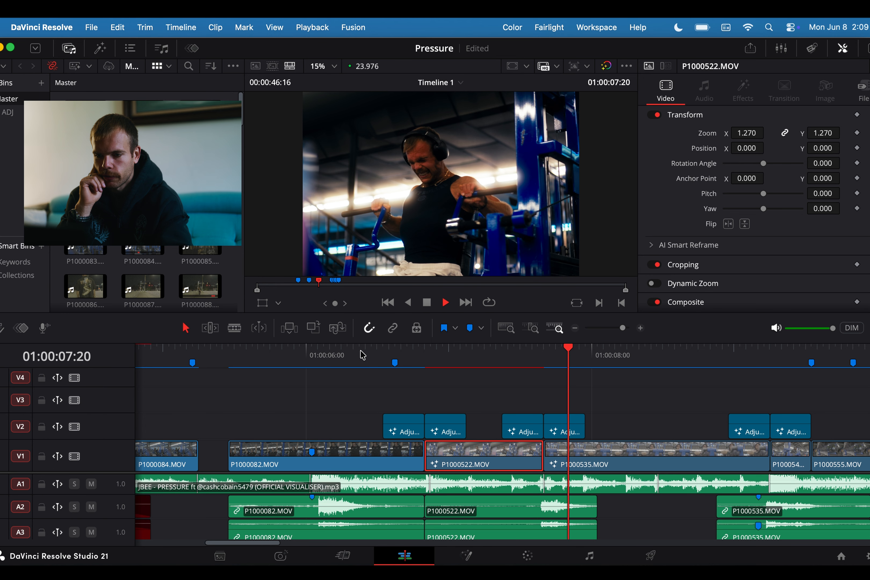
{"action": "key", "text": "space"}
{"action": "left_click", "coordinate": [440, 353]}
{"action": "key", "text": "space"}
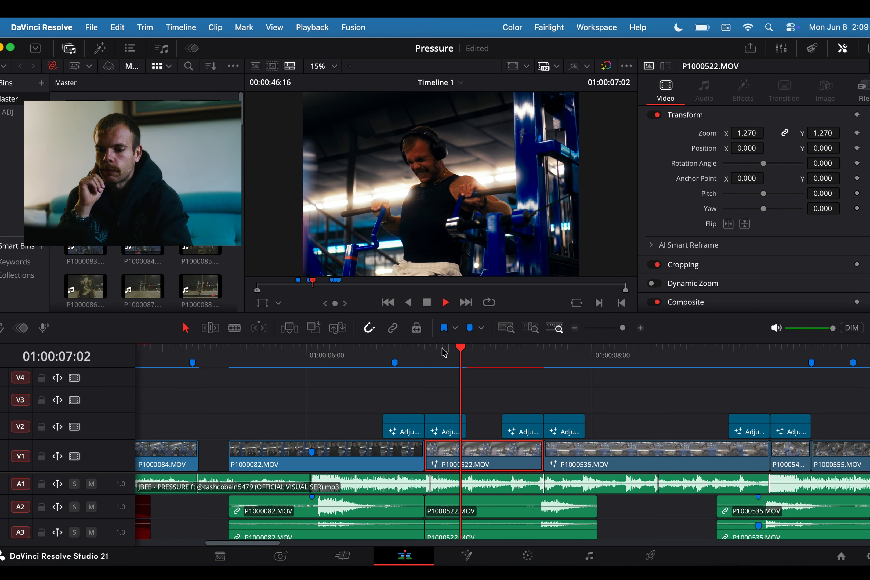
{"action": "key", "text": "space"}
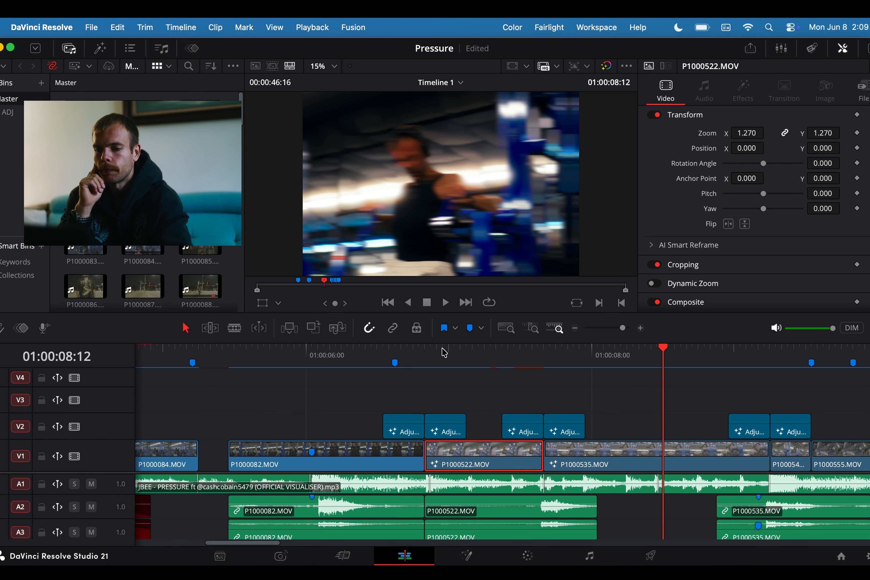
Inspect the Fusion swipe effect settings of the adjustment clip above the end of P1000522.MOV
{"action": "left_click", "coordinate": [523, 426]}
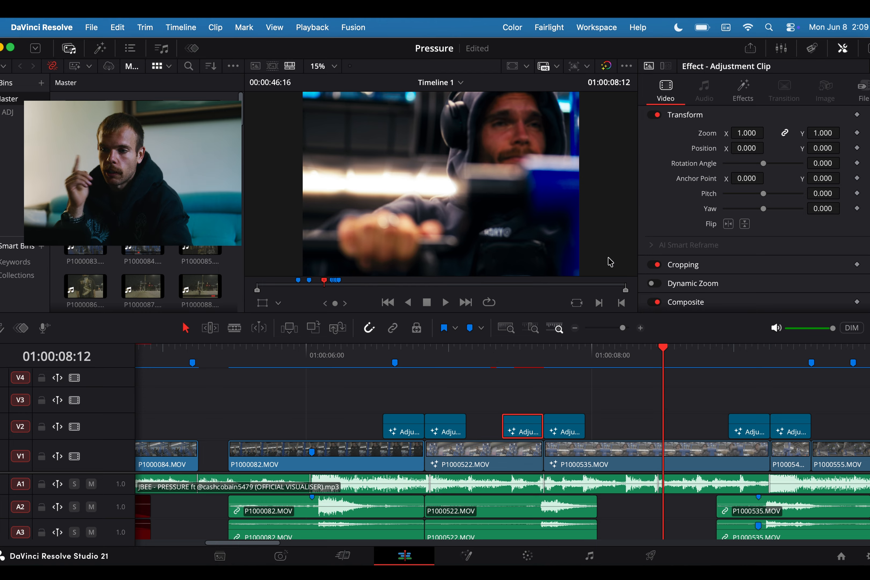
{"action": "left_click", "coordinate": [741, 94]}
{"action": "scroll", "coordinate": [707, 243], "scroll_direction": "down", "scroll_amount": 3}
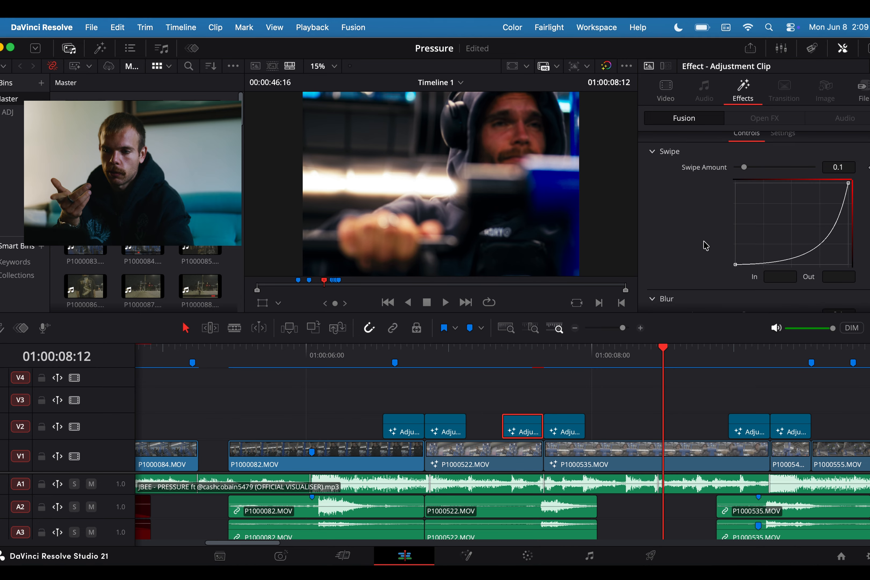
Scrub and replay the swipe transitions from P1000082.MOV through P1000522.MOV into P1000535.MOV
{"action": "left_click", "coordinate": [501, 359]}
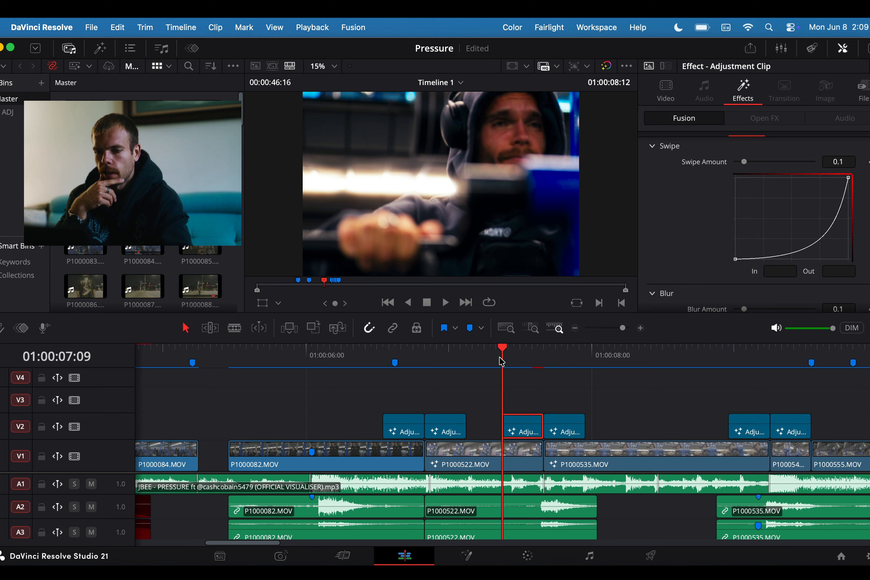
{"action": "left_click_drag", "start_coordinate": [503, 353], "coordinate": [415, 357]}
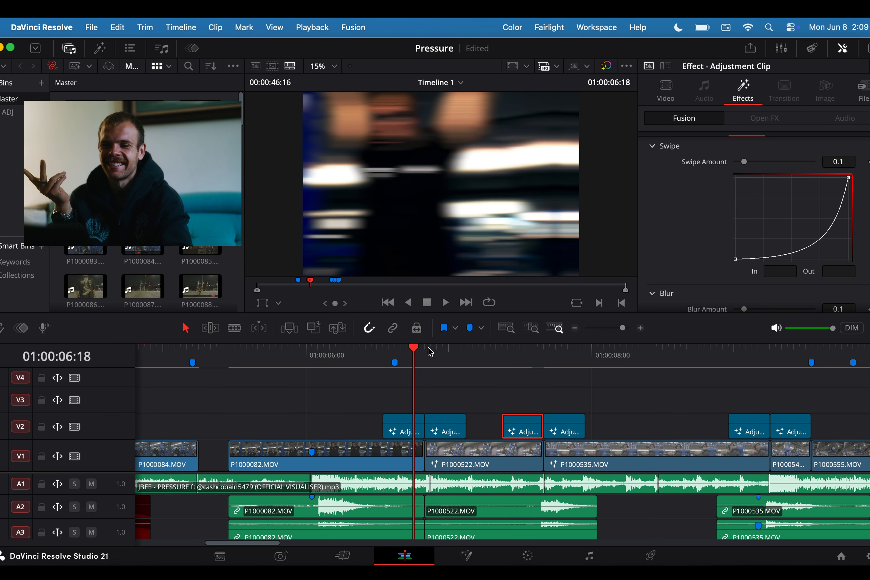
{"action": "left_click", "coordinate": [469, 353]}
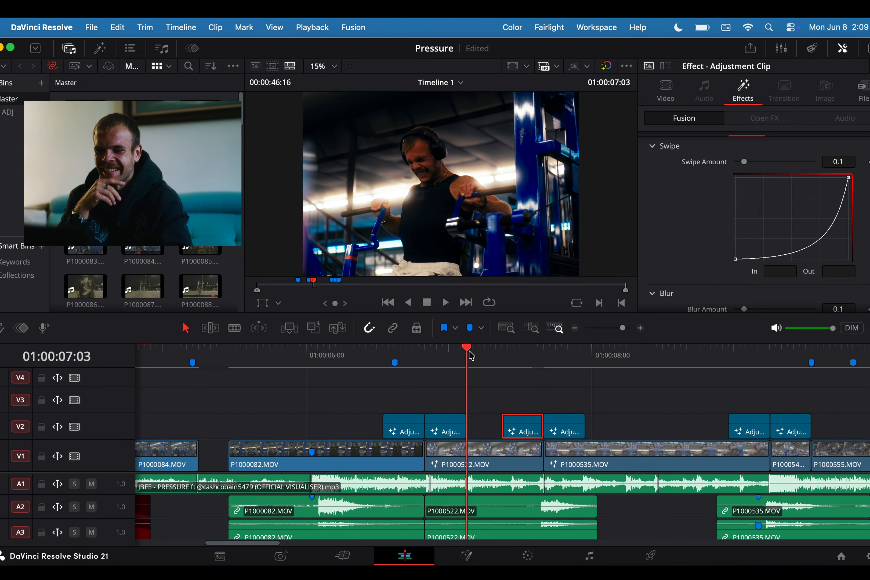
{"action": "left_click", "coordinate": [394, 362]}
{"action": "key", "text": "space"}
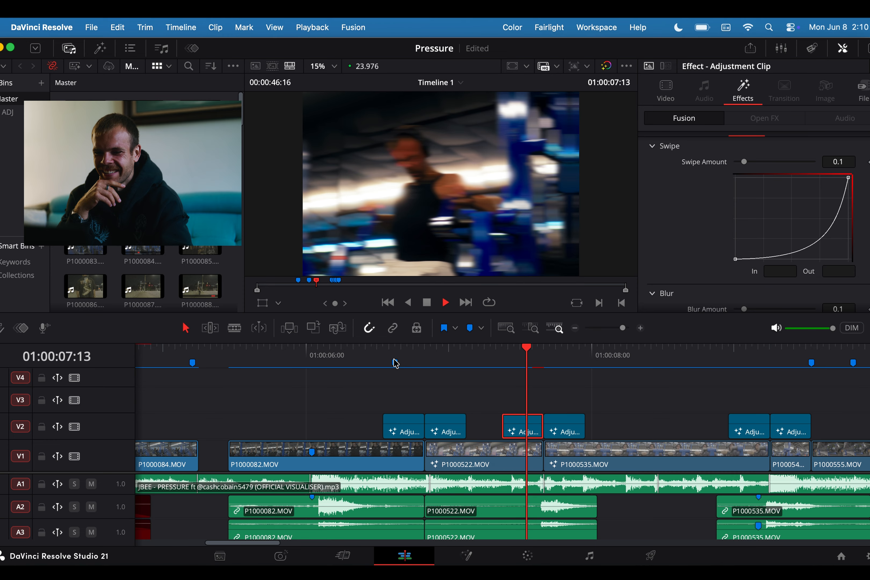
{"action": "key", "text": "space"}
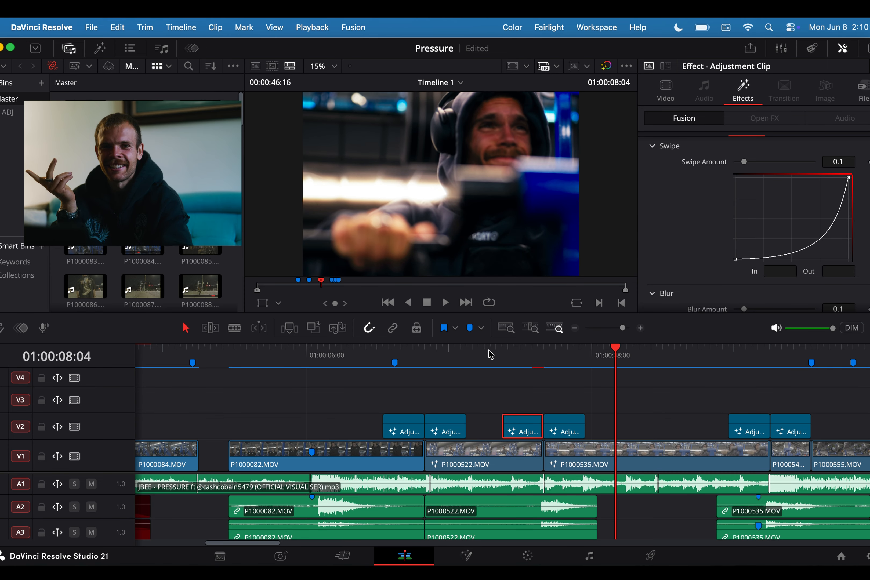
{"action": "left_click", "coordinate": [477, 353]}
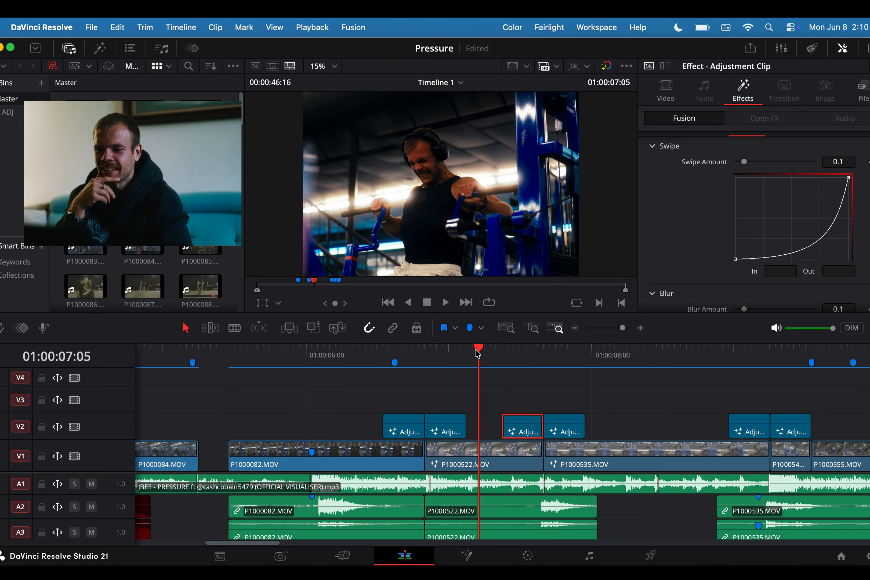
{"action": "left_click", "coordinate": [354, 354]}
{"action": "key", "text": "space"}
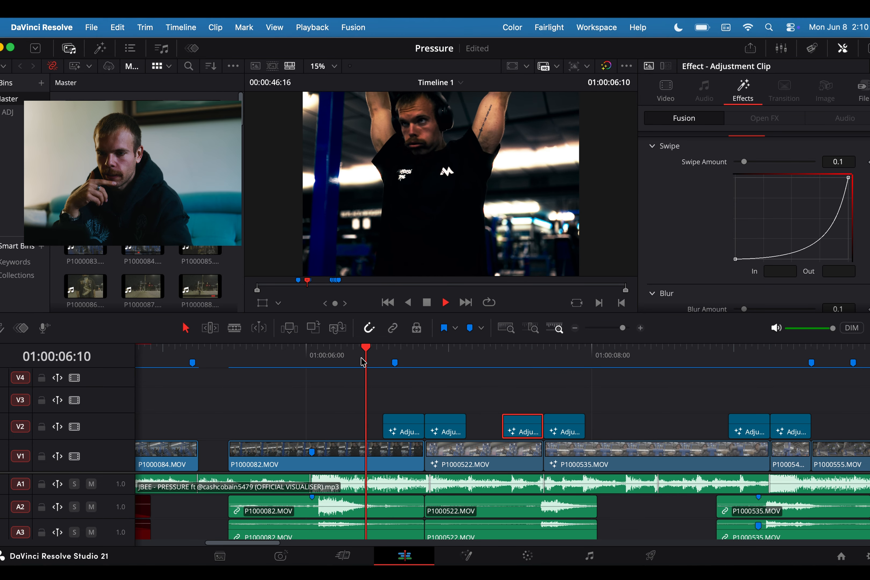
{"action": "key", "text": "space"}
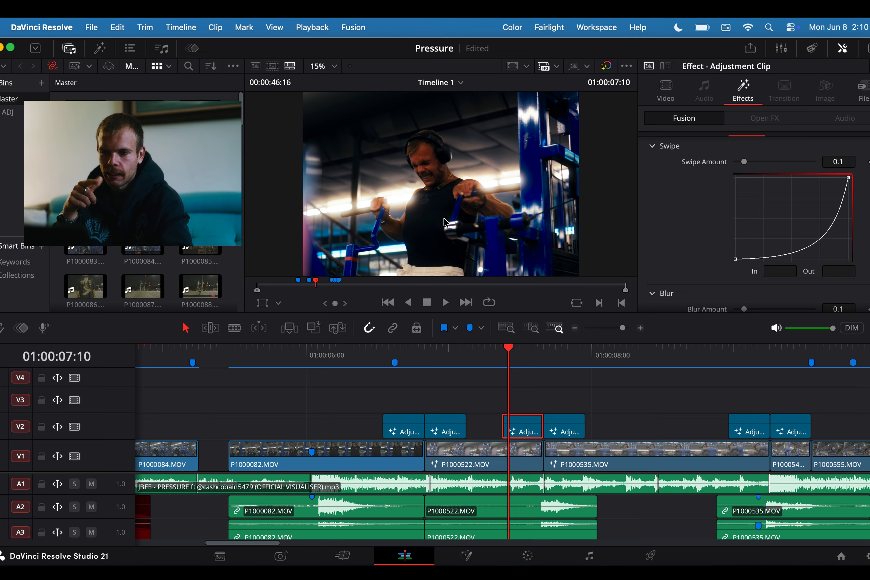
Check which swipe effect the selected adjustment clip uses and play back the cut into P1000535.MOV
{"action": "scroll", "coordinate": [673, 258], "scroll_direction": "up", "scroll_amount": 2}
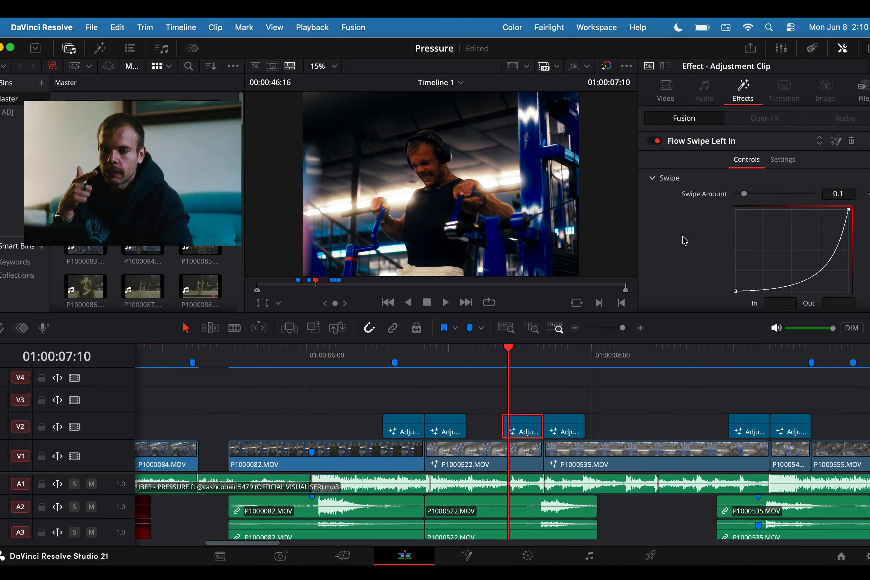
{"action": "left_click", "coordinate": [470, 358]}
{"action": "key", "text": "space"}
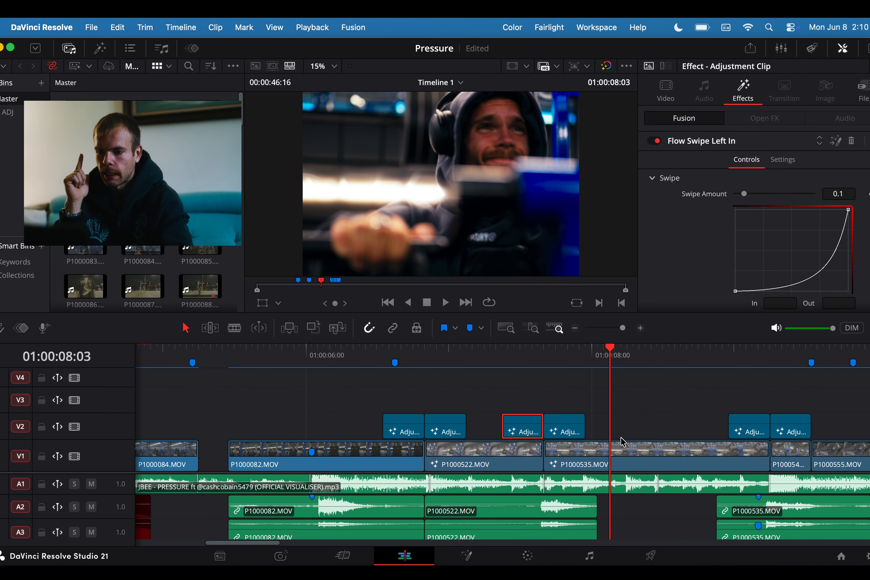
Open P1000535.MOV's Fusion composition and inspect PlanarTracker1's stabilization settings from frame 0
{"action": "left_click", "coordinate": [465, 555]}
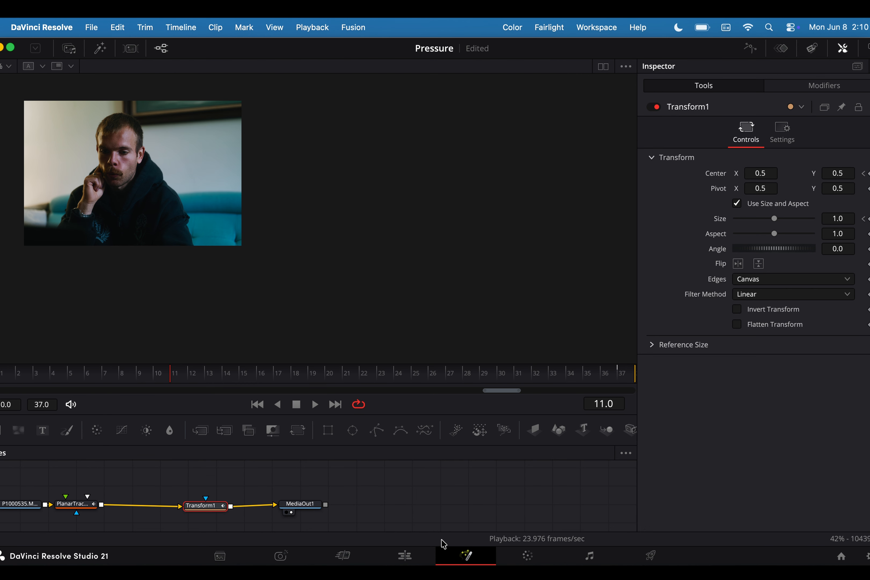
{"action": "left_click", "coordinate": [78, 505]}
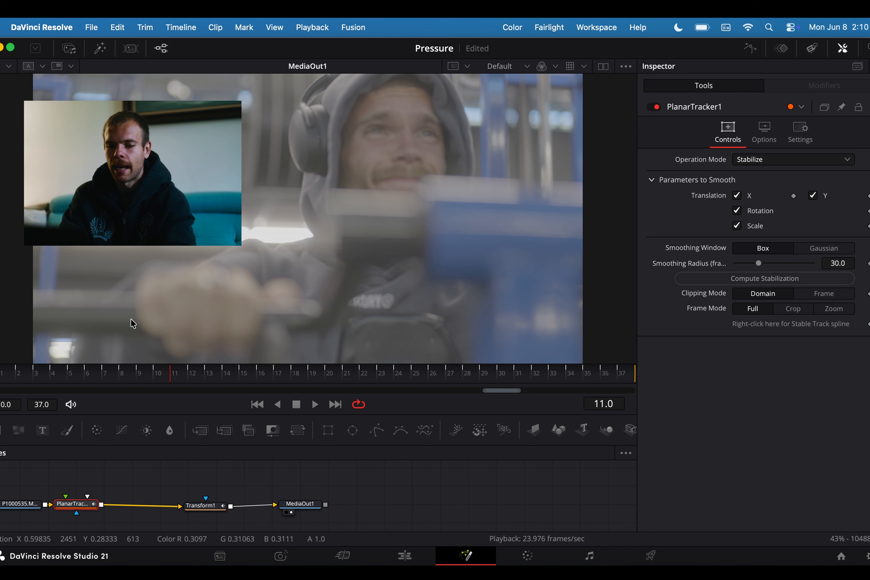
{"action": "key", "text": "Home"}
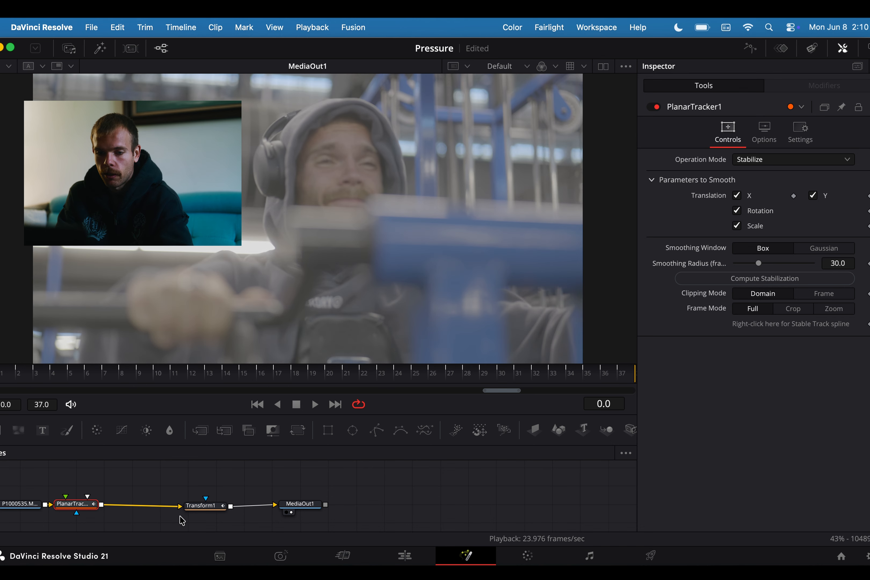
Play back Transform1's animation on P1000535.MOV and compare its center and size keyframes at frames 0 and 37
{"action": "left_click", "coordinate": [204, 505]}
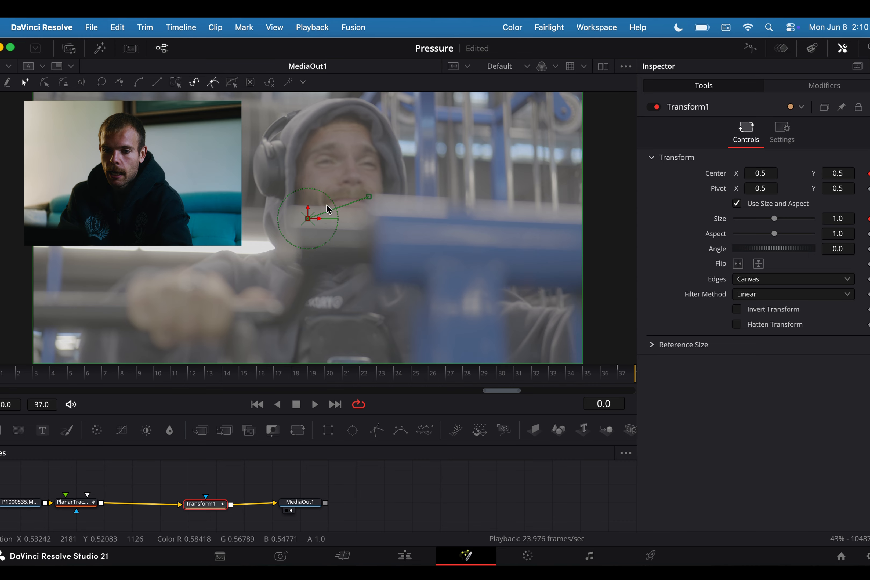
{"action": "key", "text": "space"}
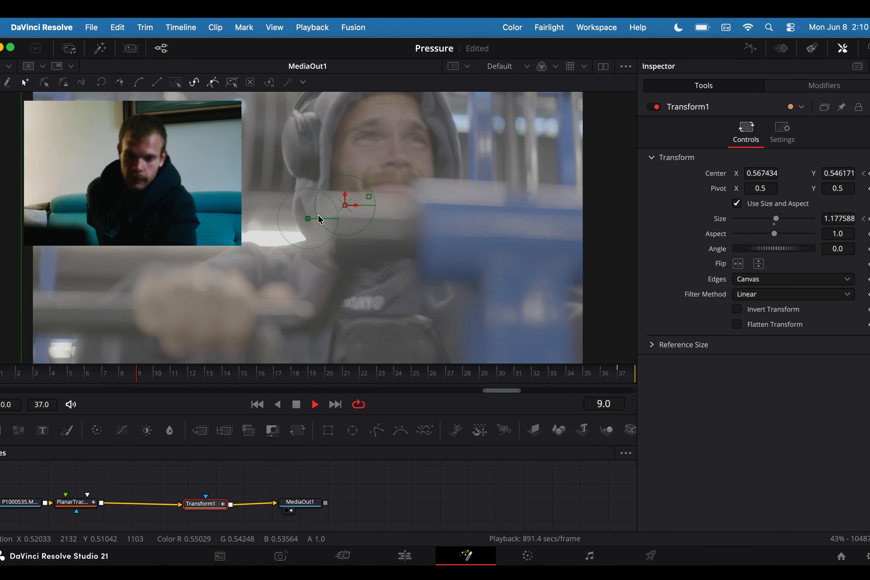
{"action": "key", "text": "space"}
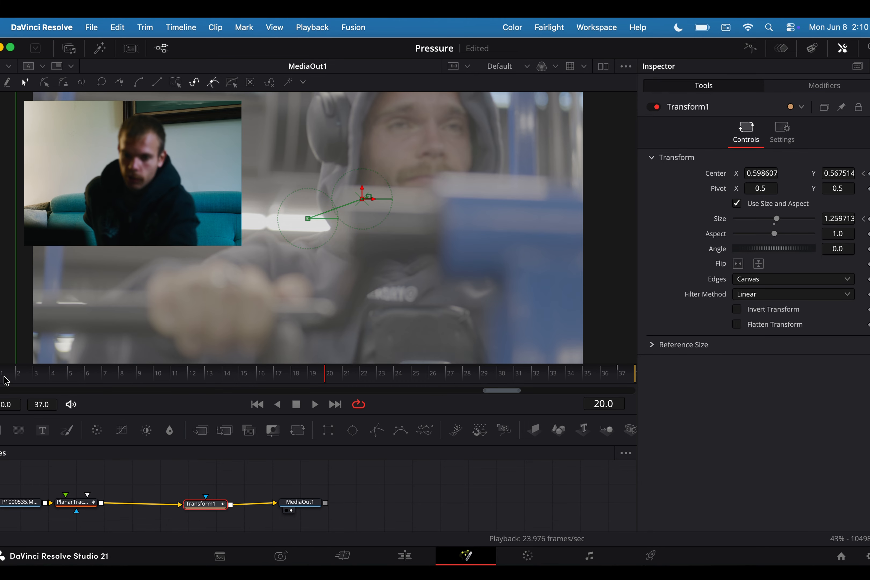
{"action": "key", "text": "Home"}
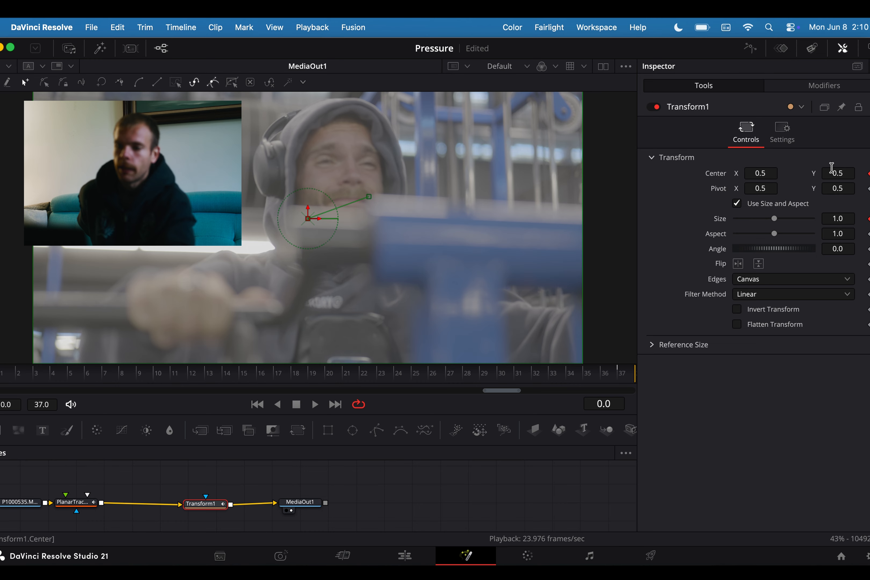
{"action": "left_click_drag", "start_coordinate": [599, 374], "coordinate": [628, 375]}
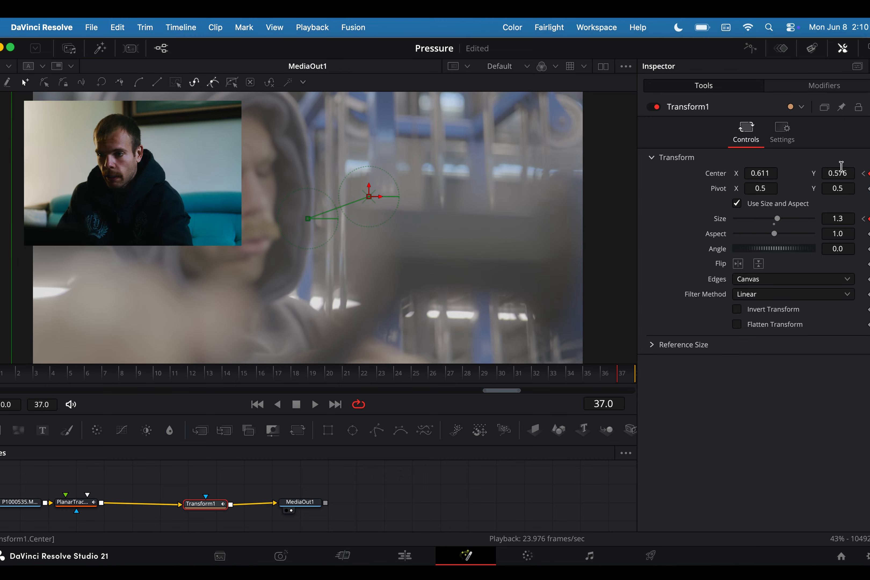
Open an enlarged spline editor and display Transform1's size curve fitted to the view
{"action": "left_click", "coordinate": [750, 48]}
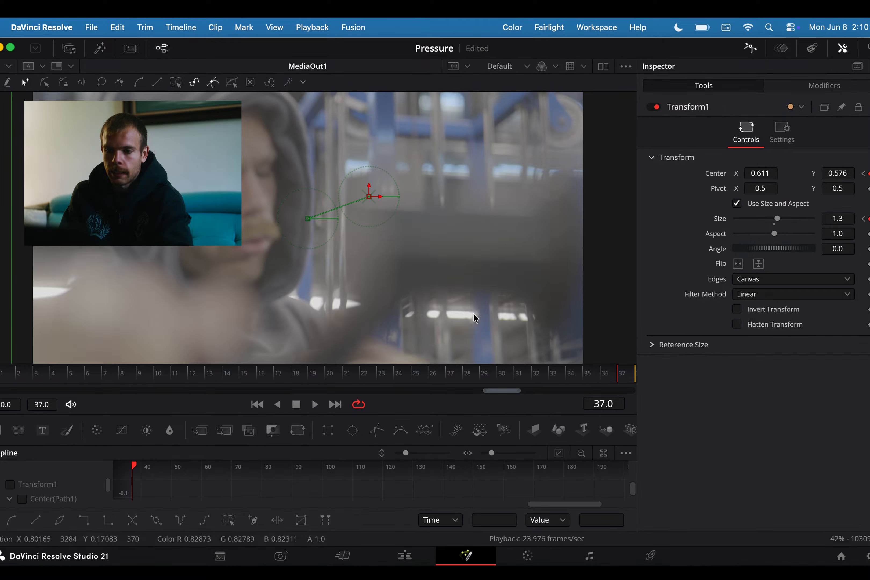
{"action": "left_click_drag", "start_coordinate": [512, 413], "coordinate": [495, 110]}
{"action": "left_click", "coordinate": [10, 181]}
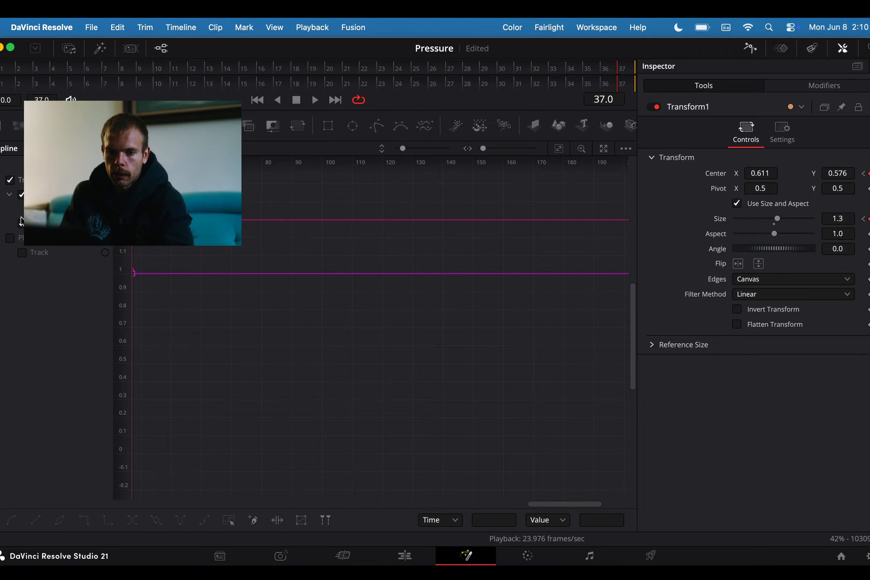
{"action": "left_click", "coordinate": [22, 195]}
{"action": "left_click", "coordinate": [560, 150]}
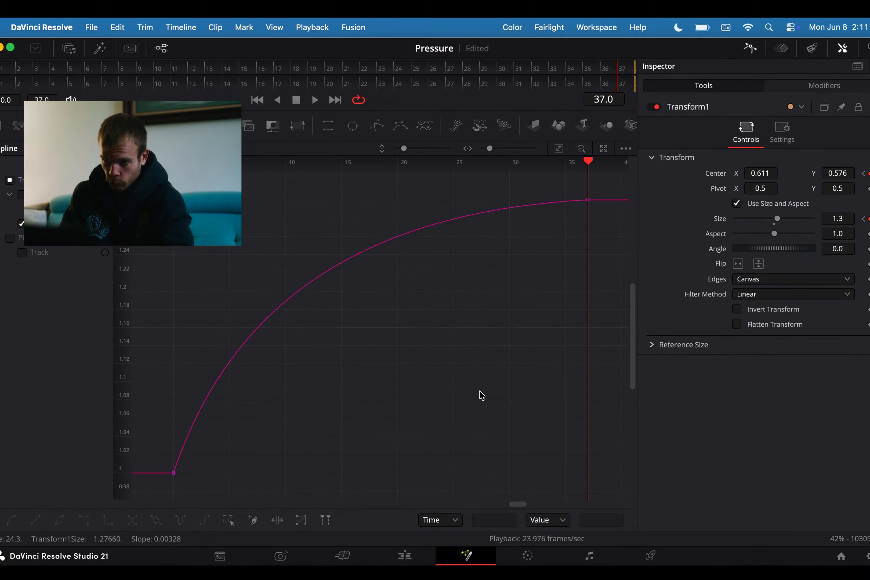
Examine only Transform1's center path displacement curve fitted to the view, then close the spline editor and restore the viewer's height
{"action": "left_click", "coordinate": [23, 224]}
{"action": "left_click", "coordinate": [21, 194]}
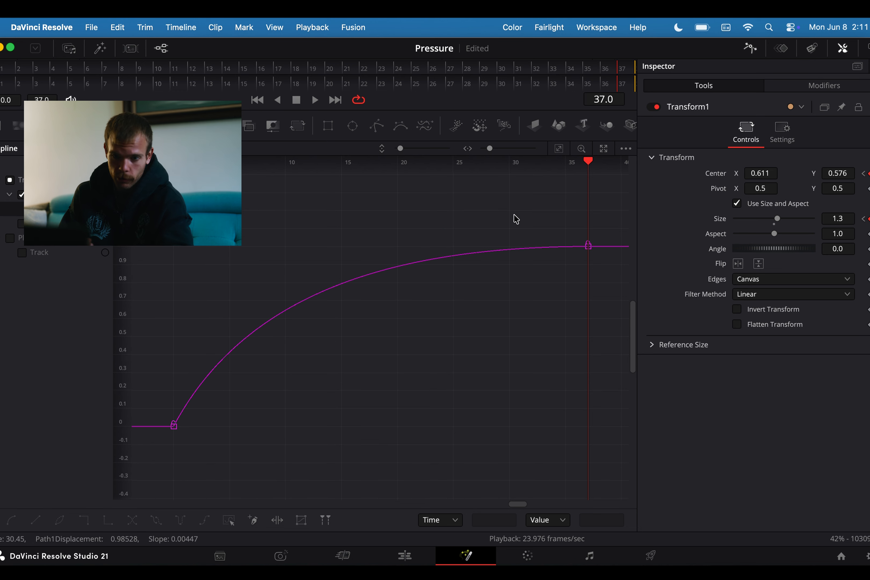
{"action": "left_click", "coordinate": [558, 148]}
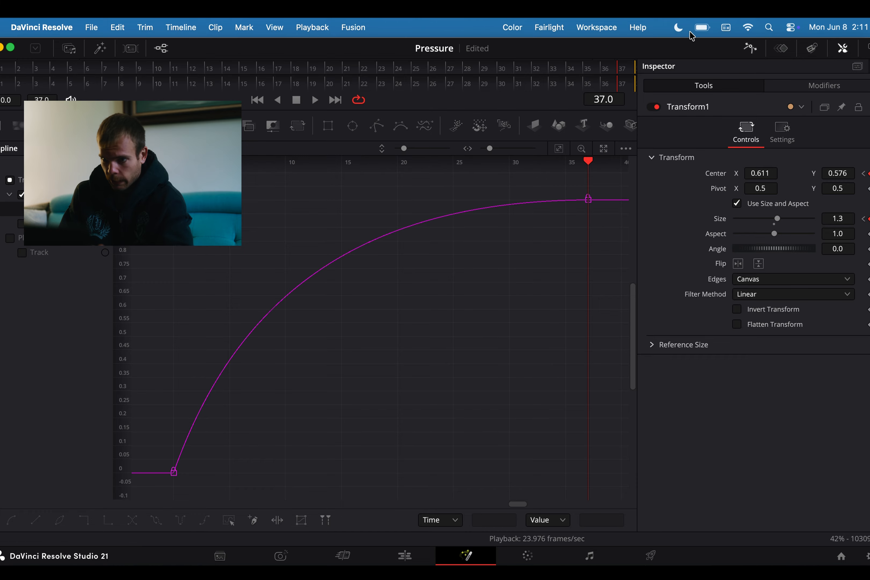
{"action": "left_click", "coordinate": [750, 49]}
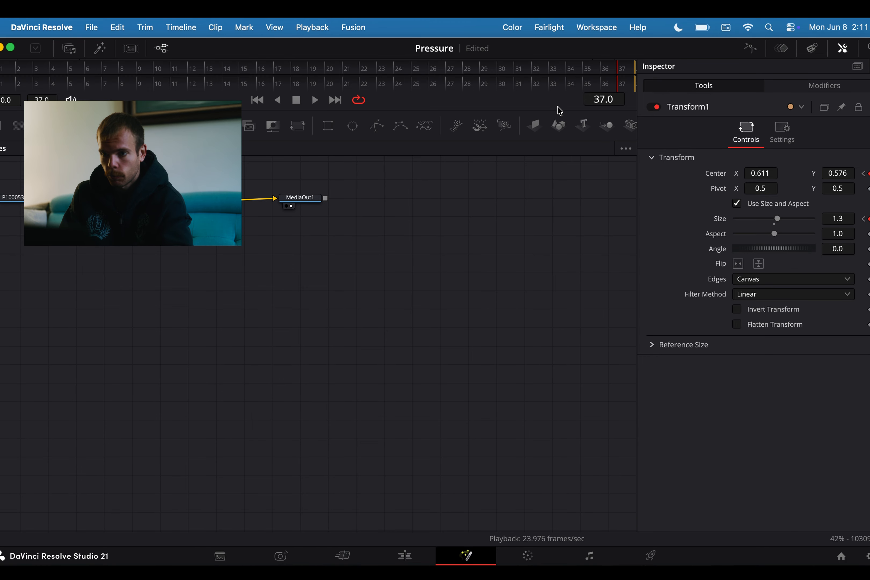
{"action": "left_click_drag", "start_coordinate": [558, 109], "coordinate": [557, 442]}
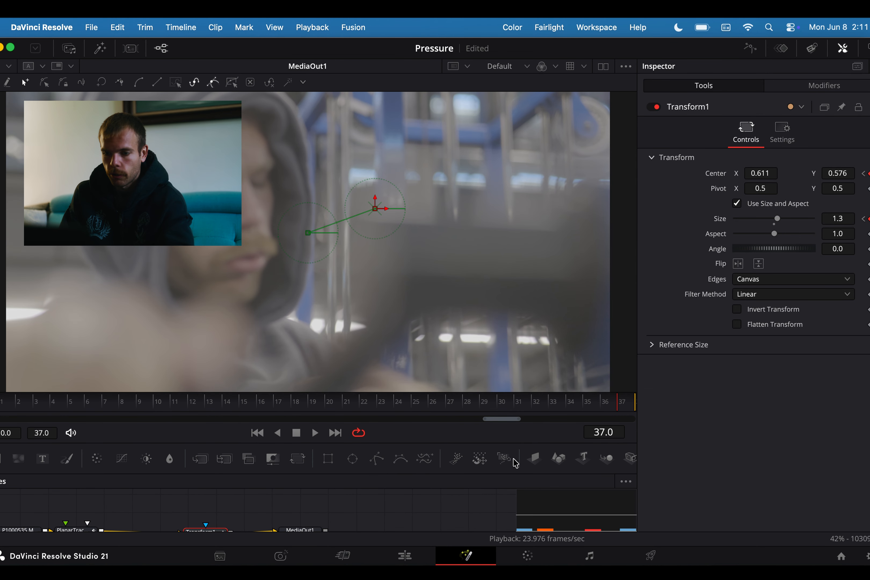
Return to the edit timeline and play back the end of P1000535.MOV through its transition into the following clips
{"action": "left_click", "coordinate": [403, 557]}
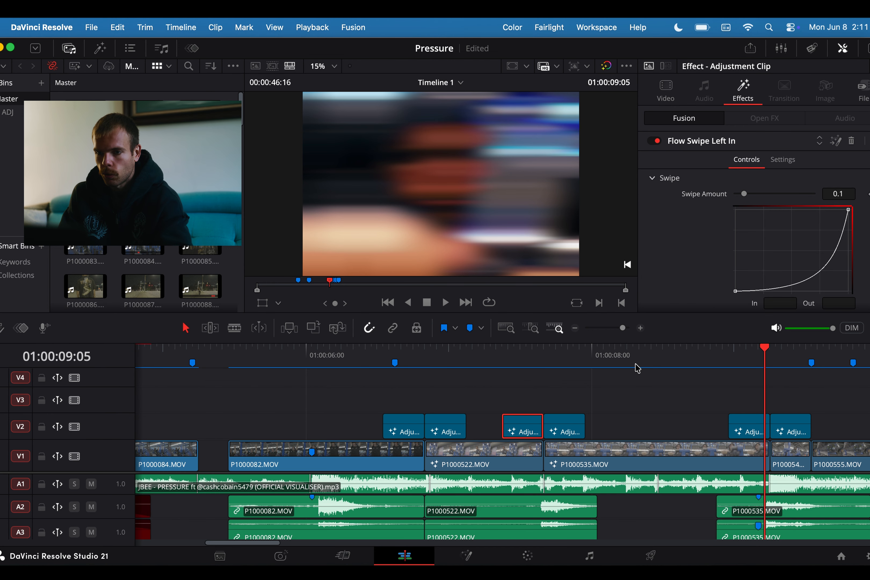
{"action": "left_click", "coordinate": [646, 355]}
{"action": "key", "text": "space"}
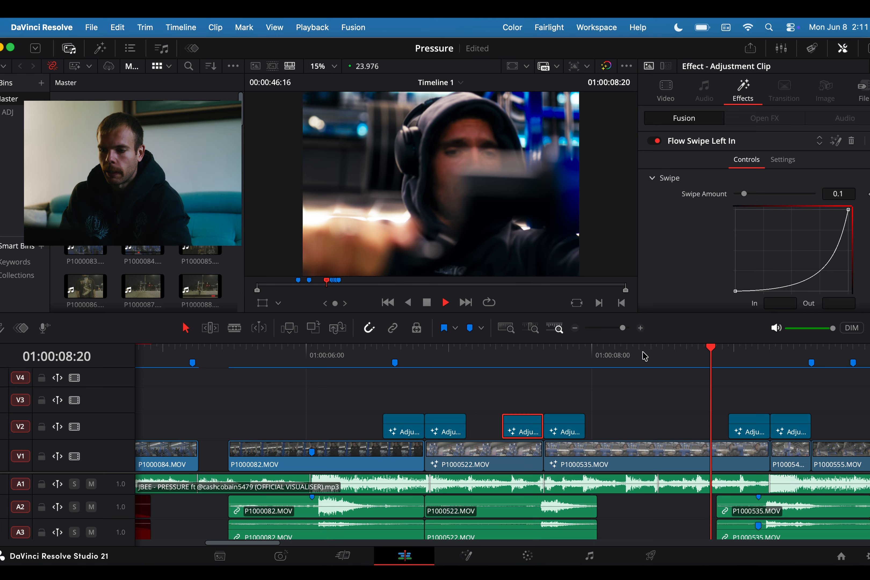
{"action": "key", "text": "space"}
{"action": "scroll", "coordinate": [692, 407], "scroll_direction": "right", "scroll_amount": 5}
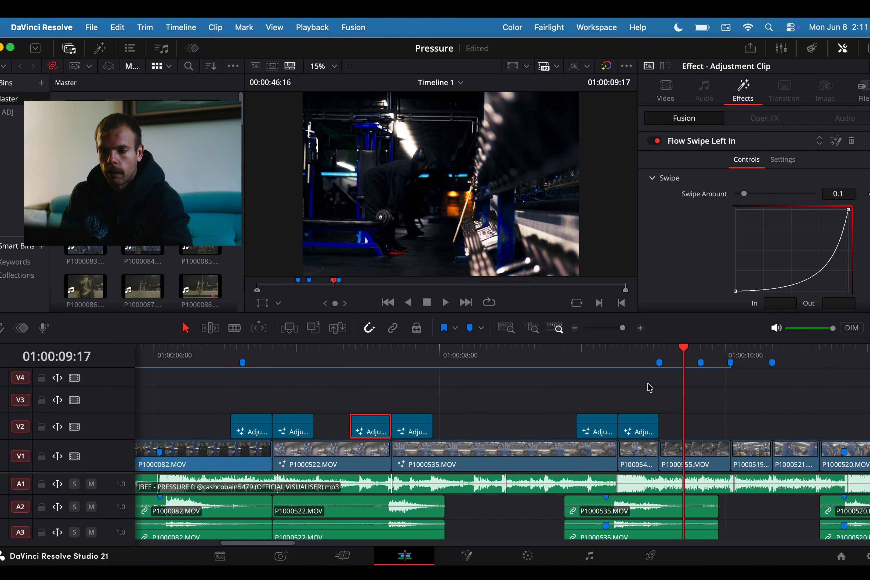
Replay the transition out of P1000535.MOV and inspect the Flow Swipe Right In effect on the adjustment clip before the cut
{"action": "left_click", "coordinate": [560, 360]}
{"action": "key", "text": "space"}
{"action": "key", "text": "space"}
{"action": "left_click", "coordinate": [598, 430]}
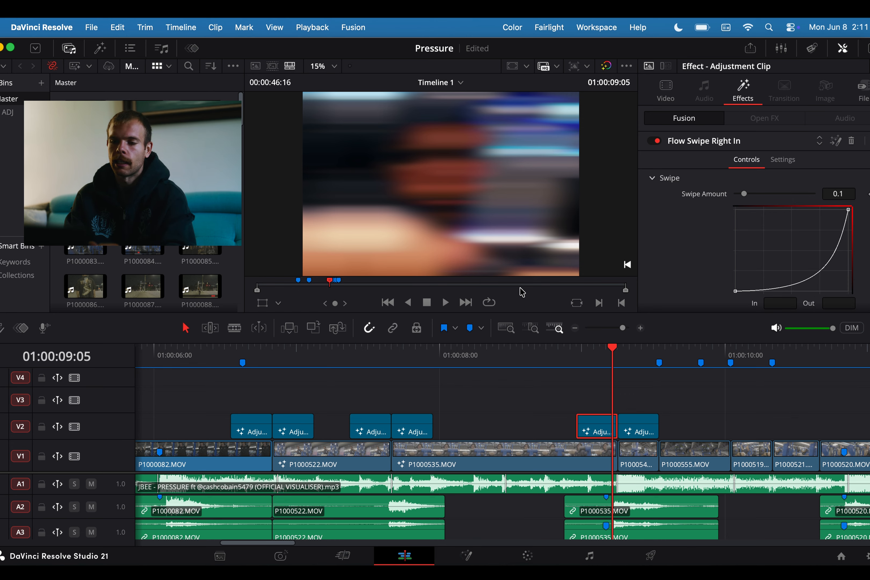
Review the swipe transitions by playing from 01:00:08:21, and again from the end of P1000082.MOV through to P1000555.MOV
{"action": "left_click", "coordinate": [558, 363]}
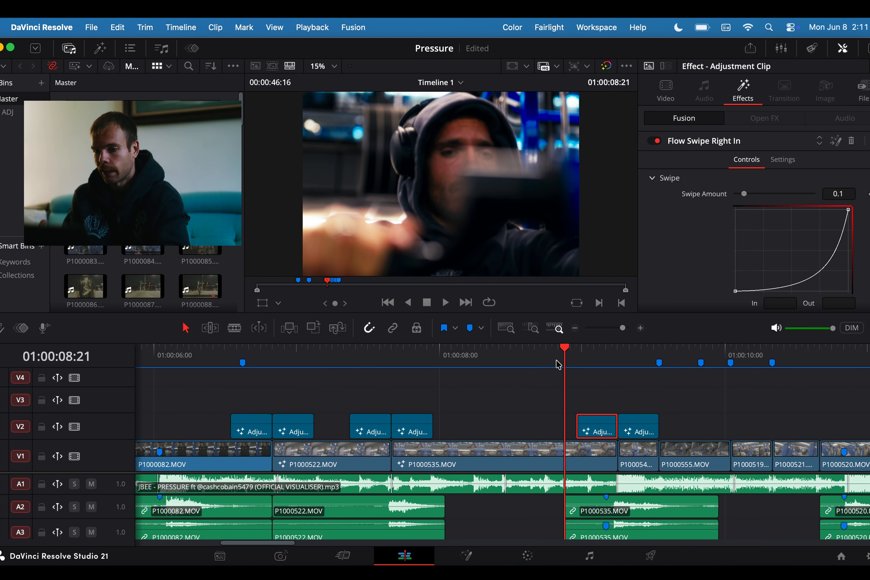
{"action": "key", "text": "space"}
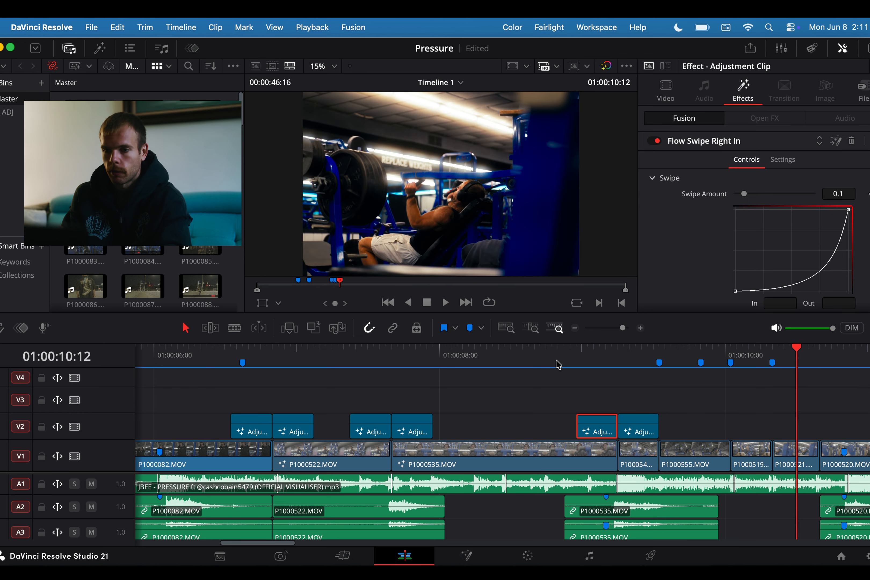
{"action": "left_click", "coordinate": [214, 356]}
{"action": "key", "text": "space"}
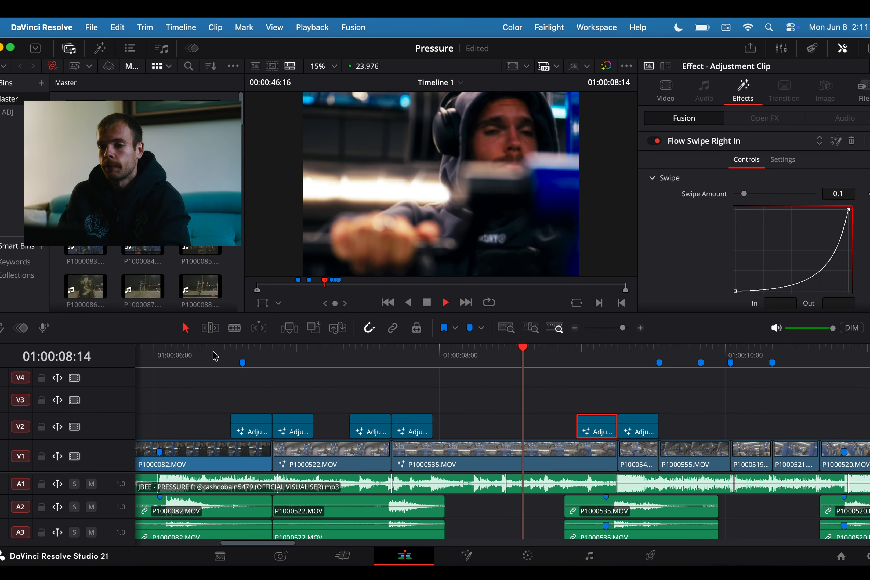
{"action": "key", "text": "space"}
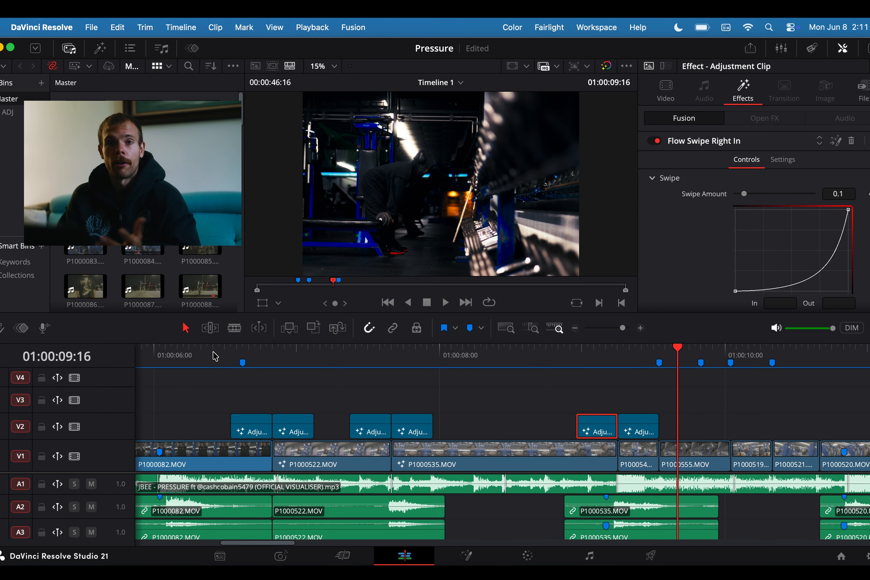